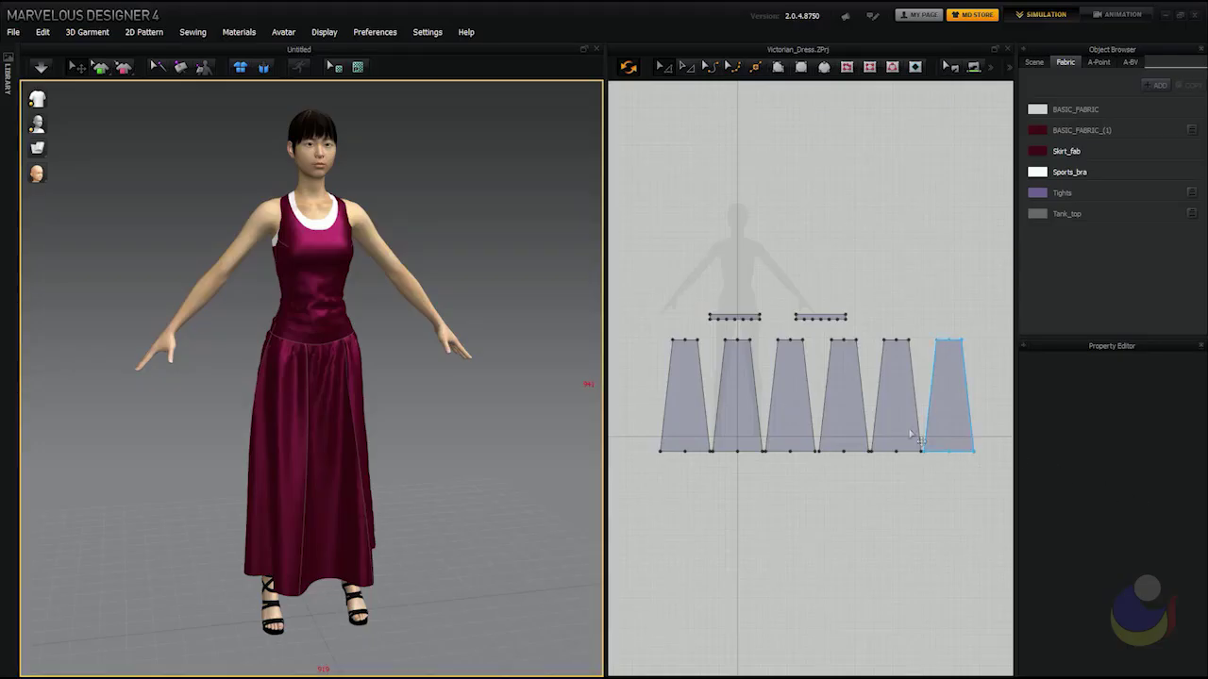
click(632, 291)
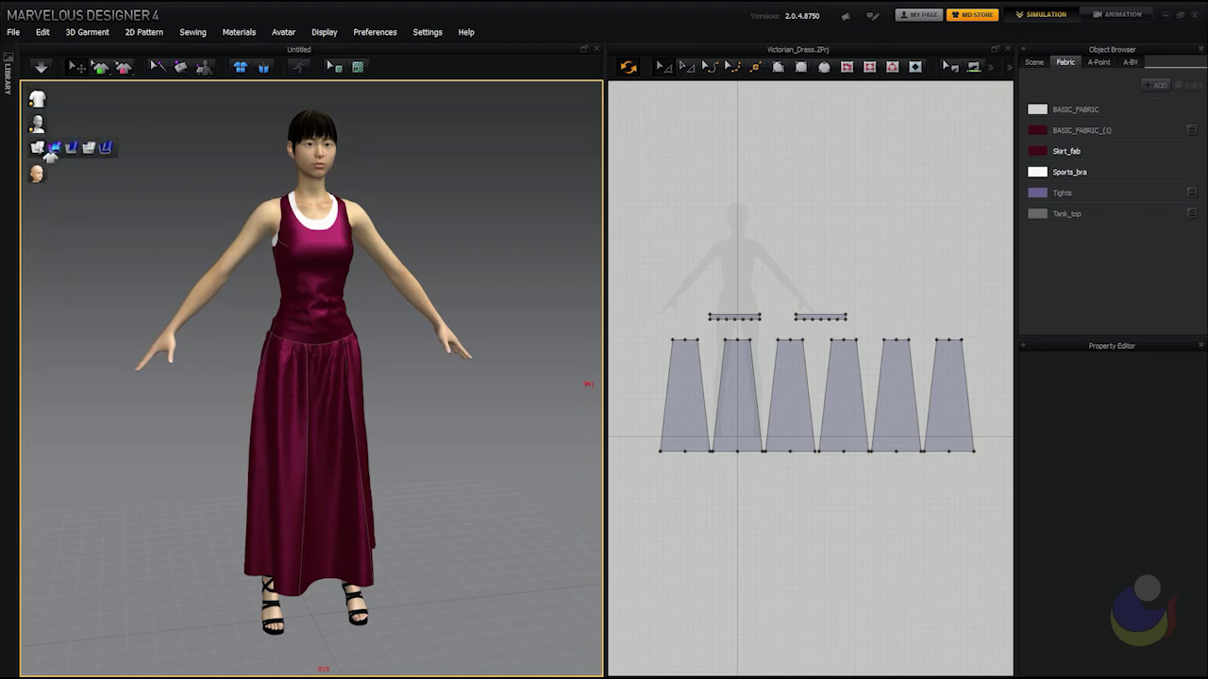
mouse_move(43, 183)
mouse_move(43, 109)
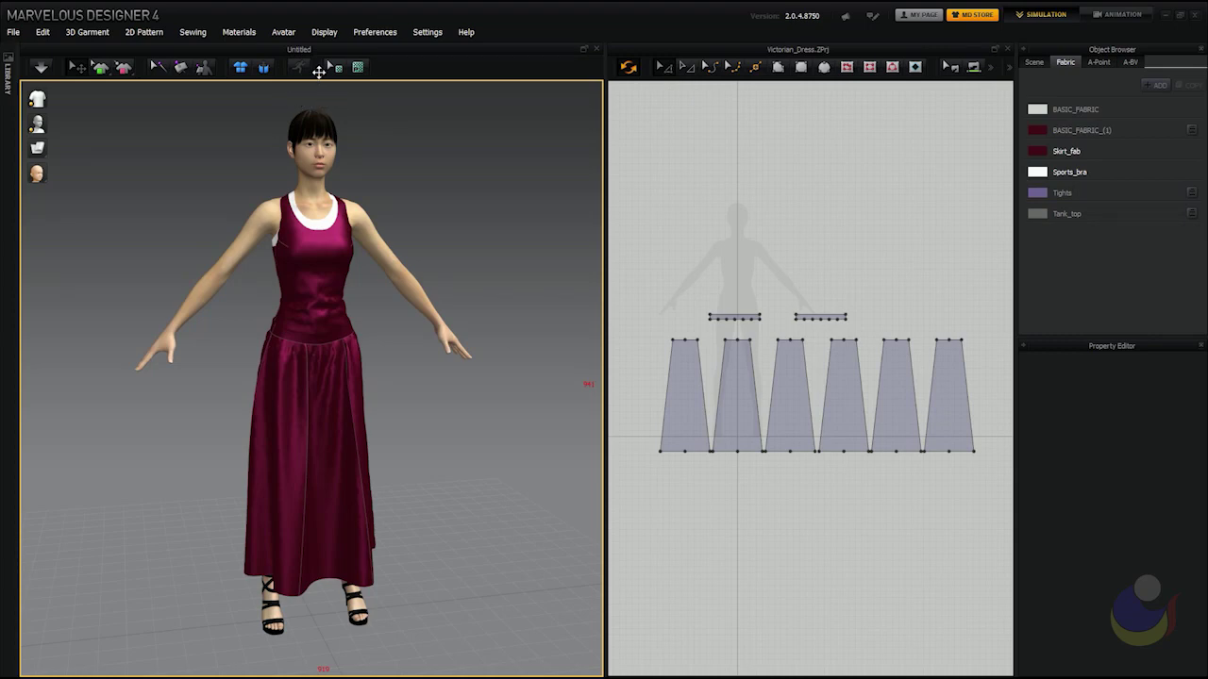
drag(319, 71, 291, 94)
mouse_move(224, 69)
mouse_down()
mouse_move(245, 93)
mouse_move(321, 69)
mouse_move(376, 71)
mouse_move(283, 85)
mouse_move(237, 70)
mouse_up()
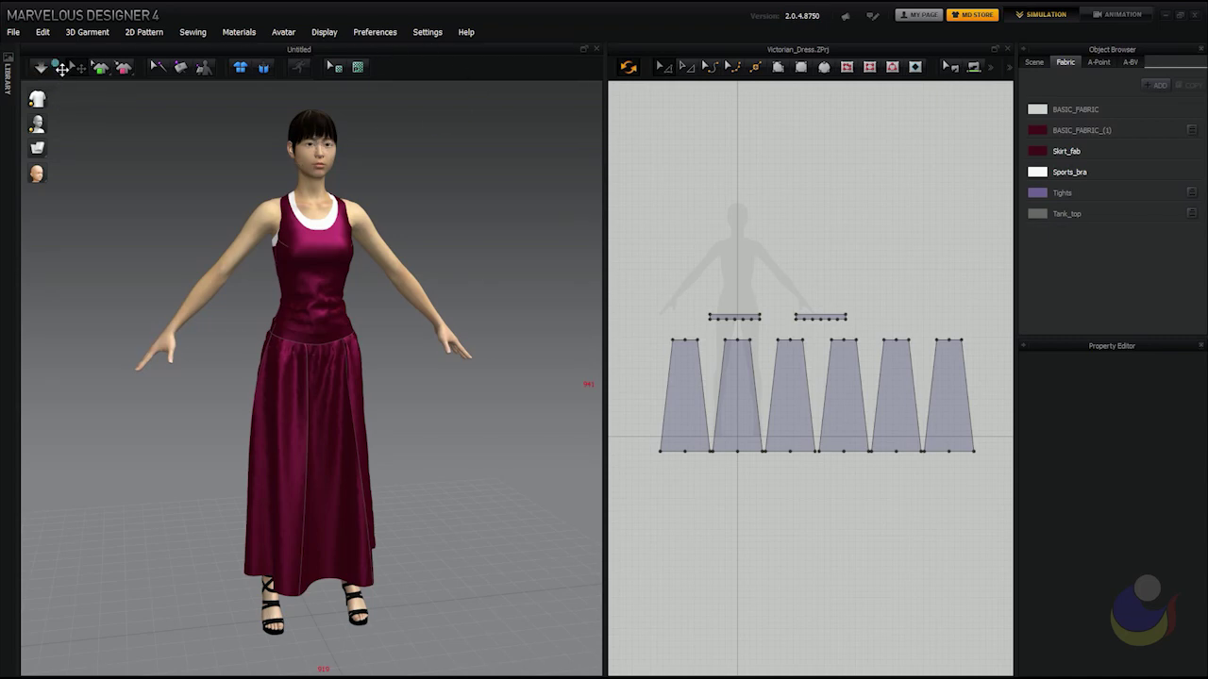
mouse_move(58, 69)
mouse_down()
mouse_move(100, 122)
mouse_move(253, 73)
mouse_move(70, 81)
mouse_up()
- Simulate the dress on the avatar in short runs, switching the simulation off at the end
click(42, 69)
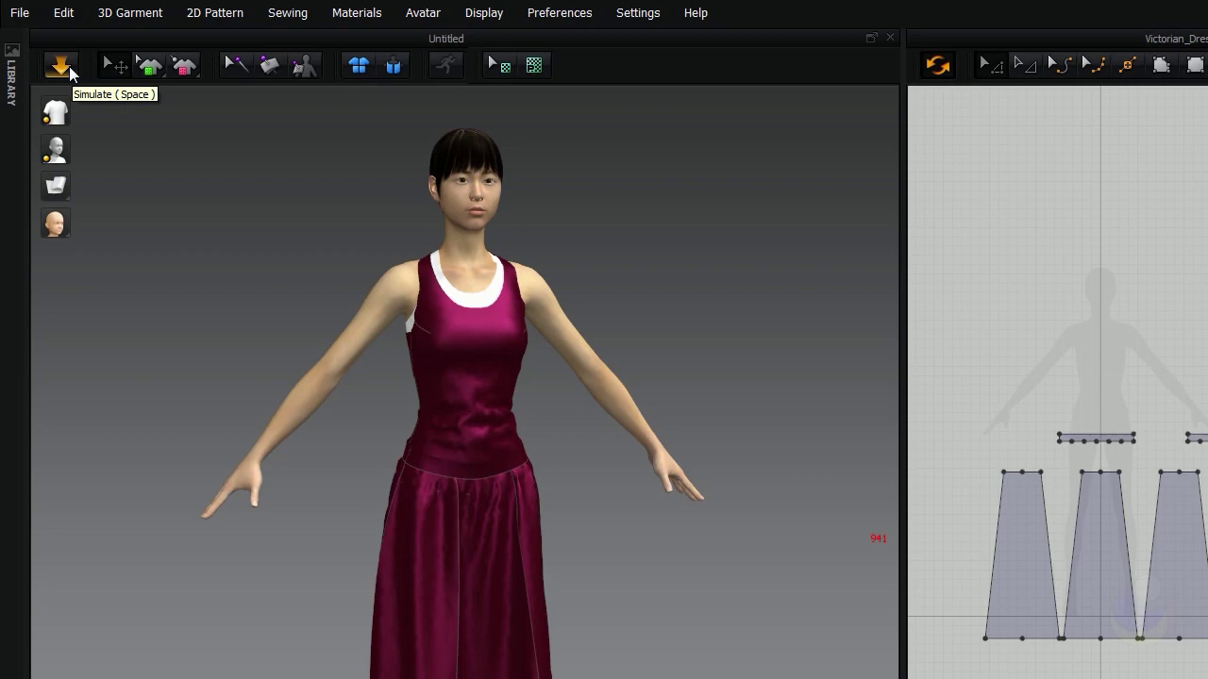
click(70, 69)
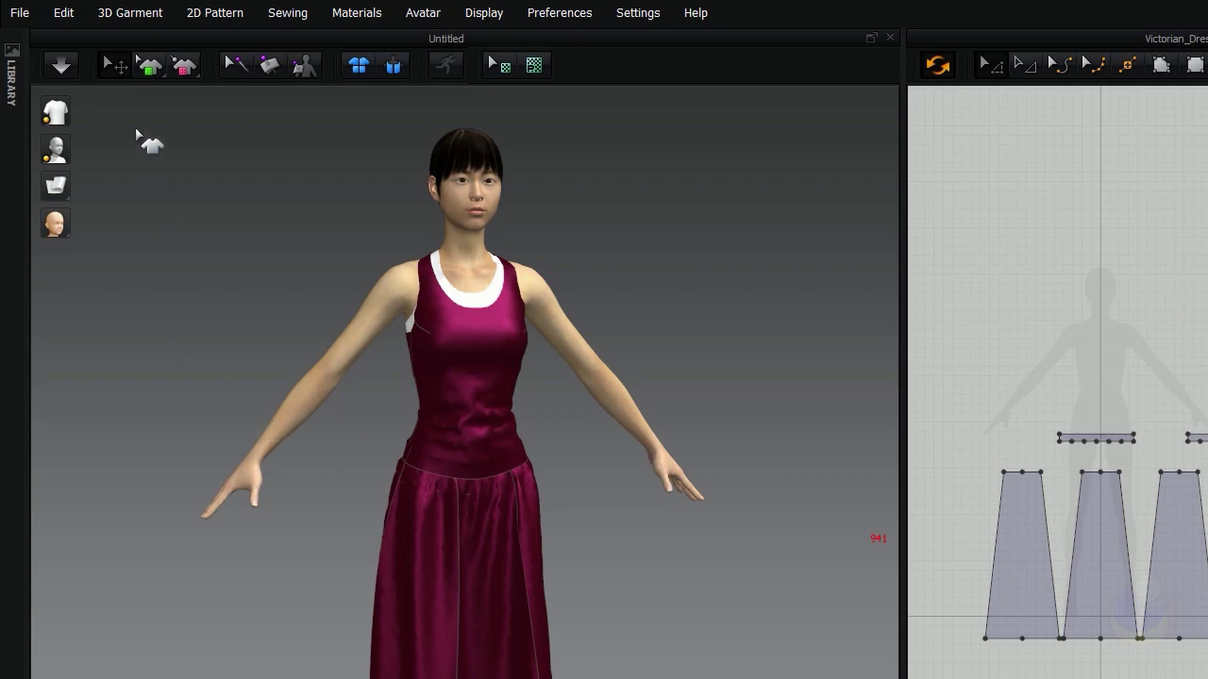
click(70, 79)
click(67, 73)
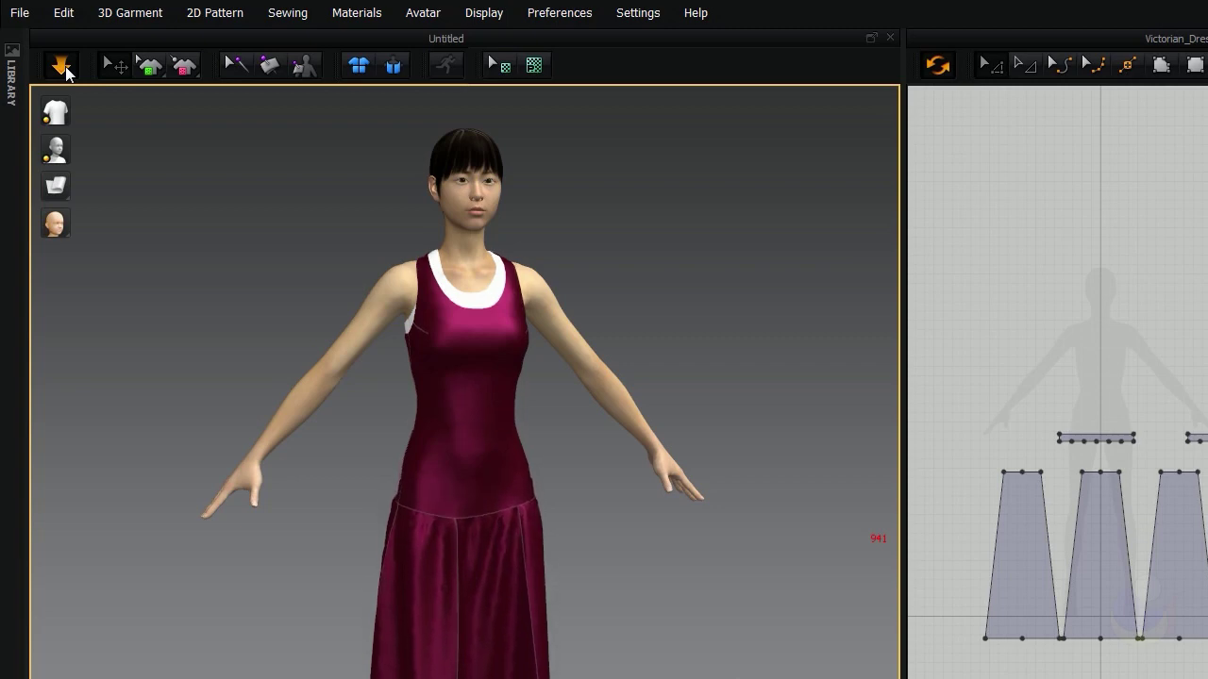
key(space)
mouse_move(305, 528)
right_down()
mouse_move(588, 519)
mouse_move(386, 504)
mouse_move(299, 529)
right_up()
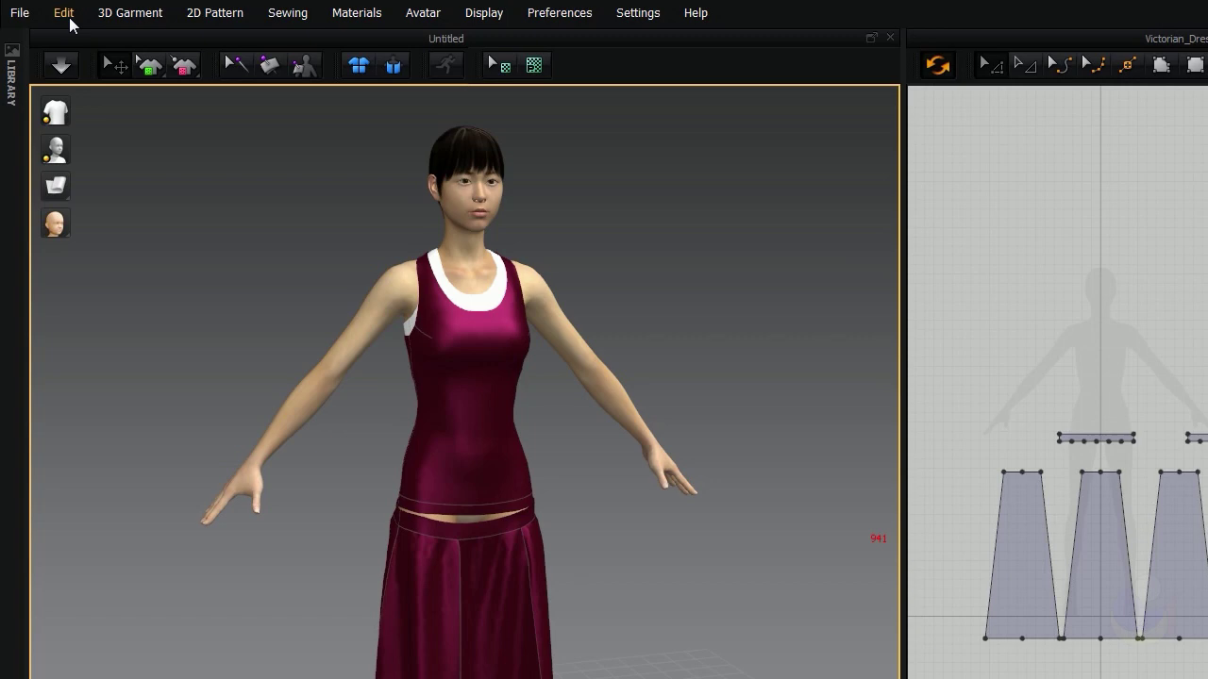
- Undo the simulated drape of the dress, redo it, and undo it once more
click(70, 21)
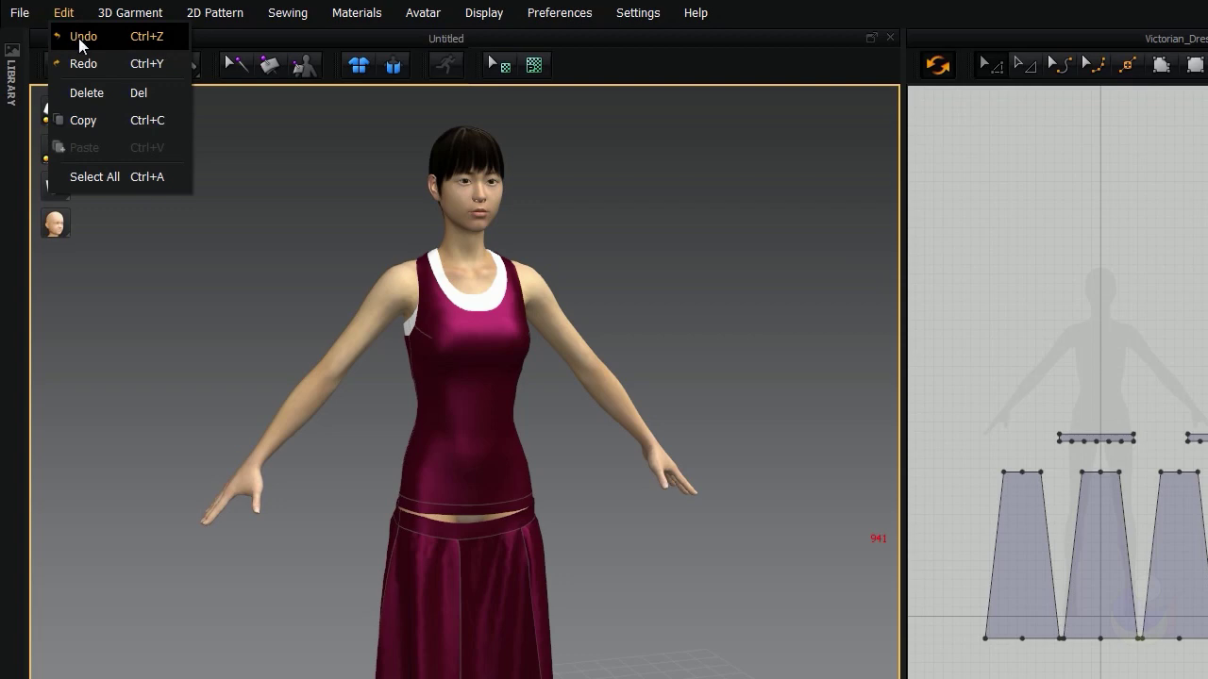
click(80, 36)
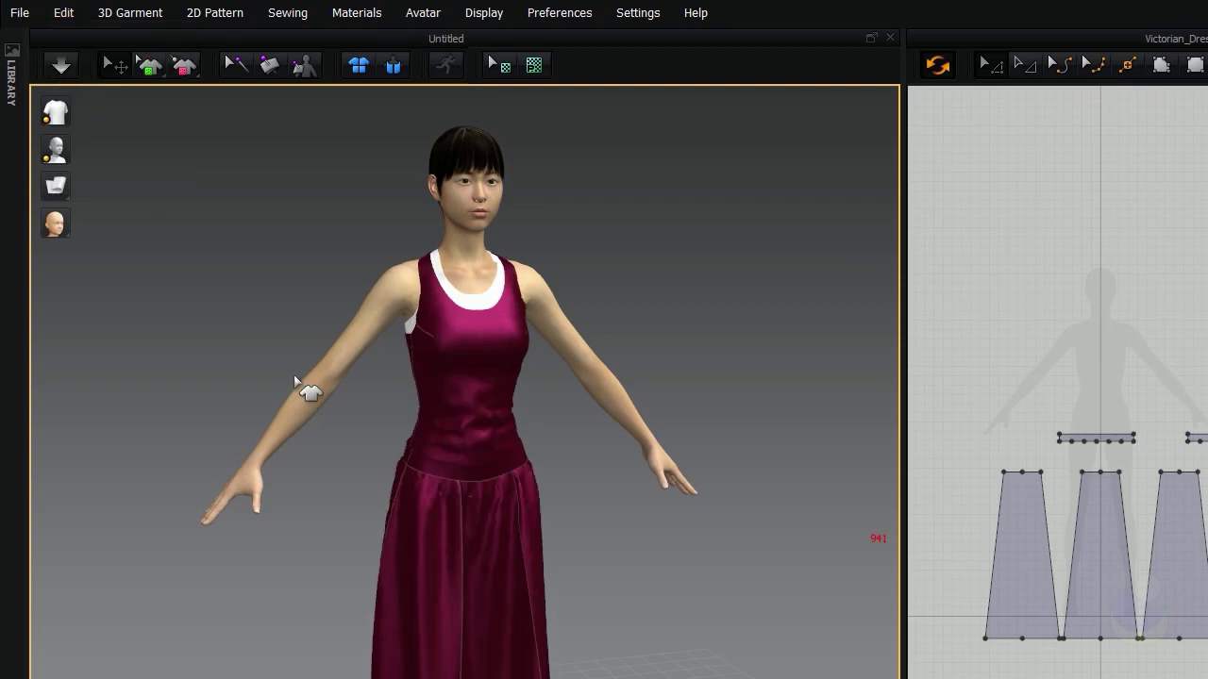
click(72, 13)
click(85, 60)
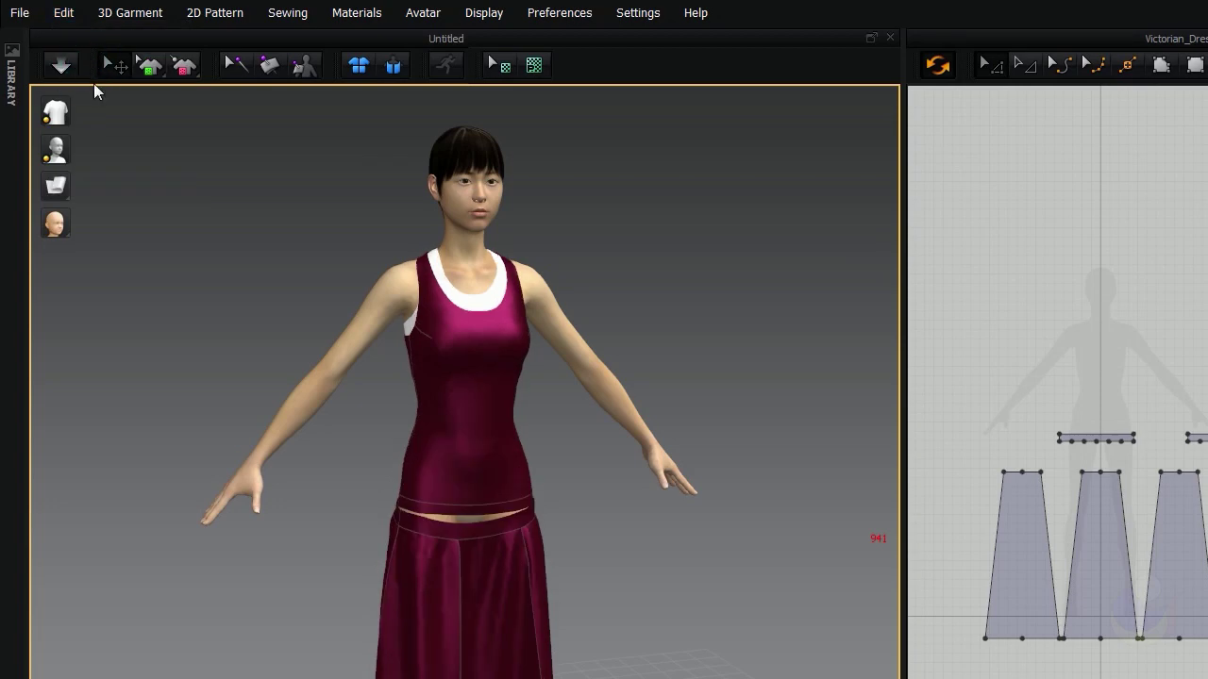
click(64, 13)
click(80, 37)
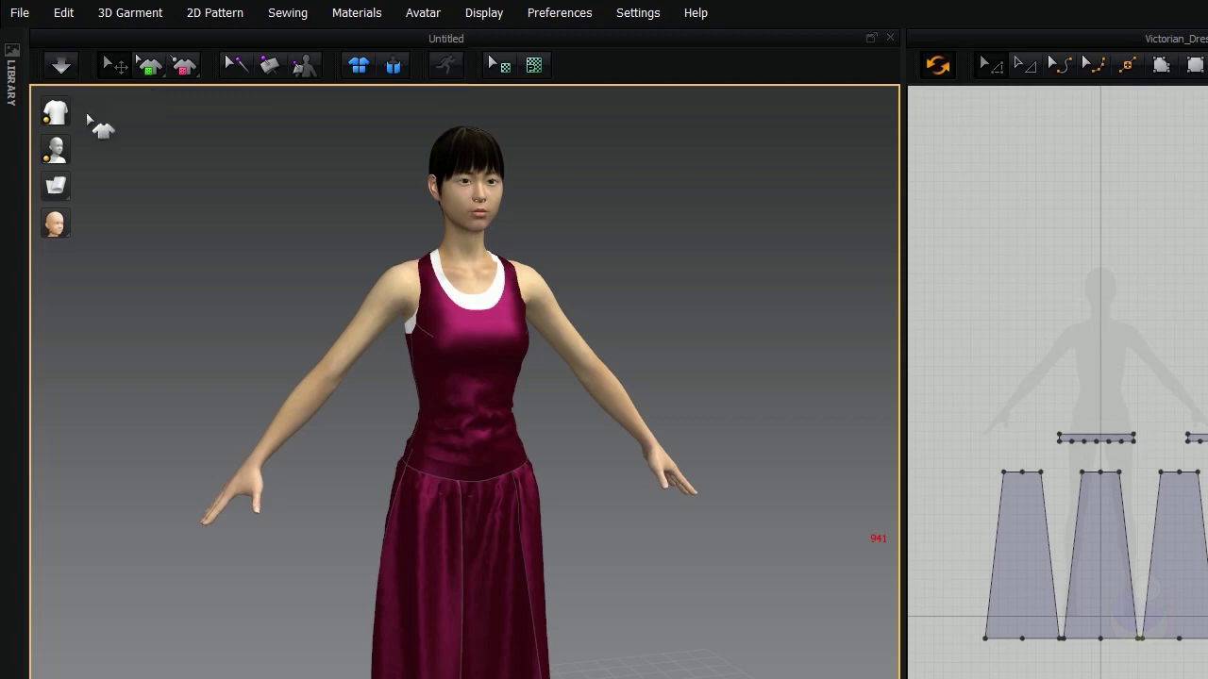
- Run the garment simulation again, pausing and resuming it before stopping it
key(space)
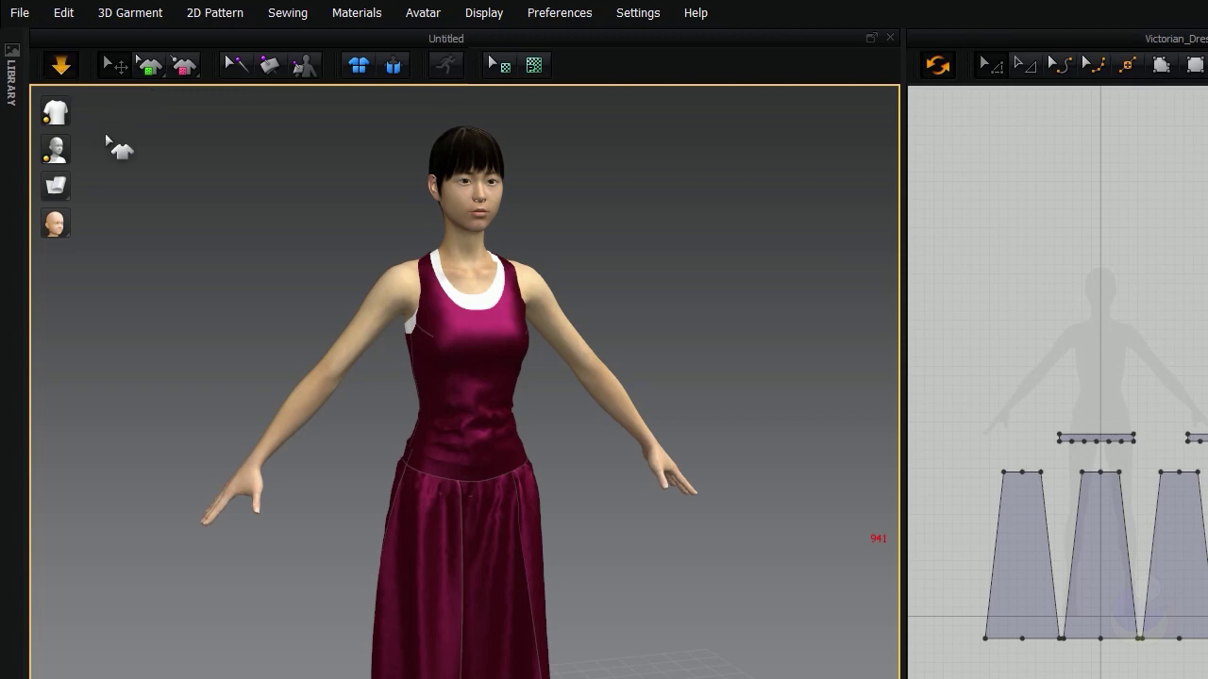
key(space)
key(space)
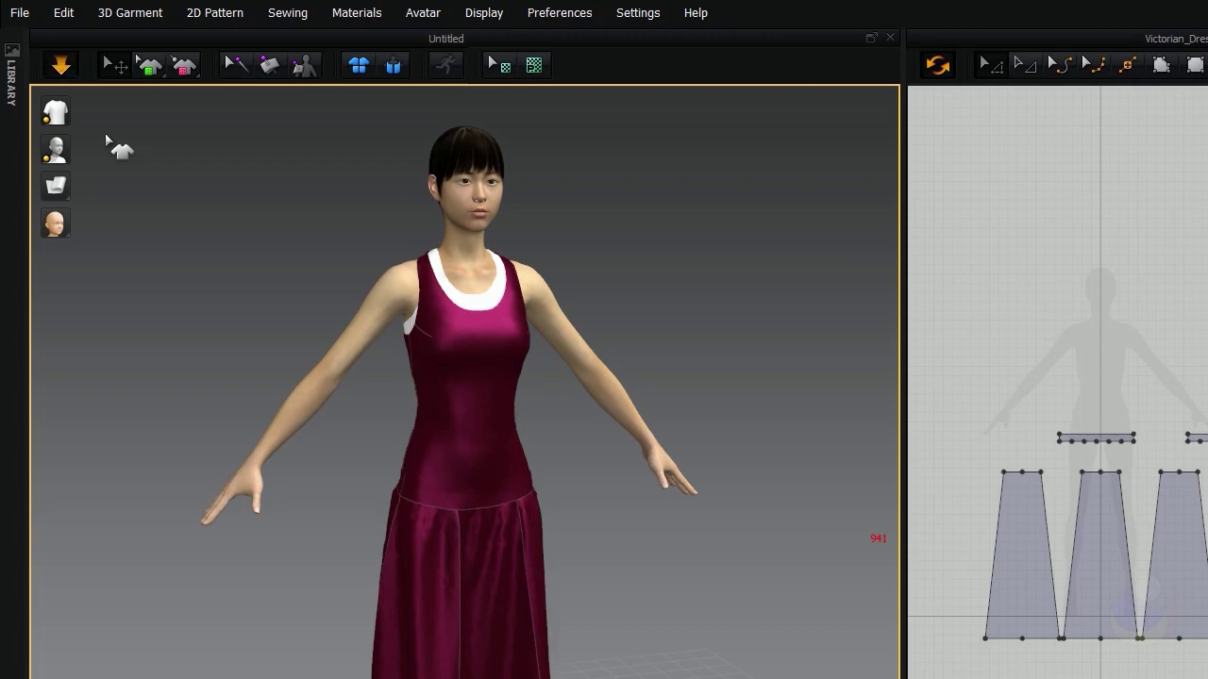
key(space)
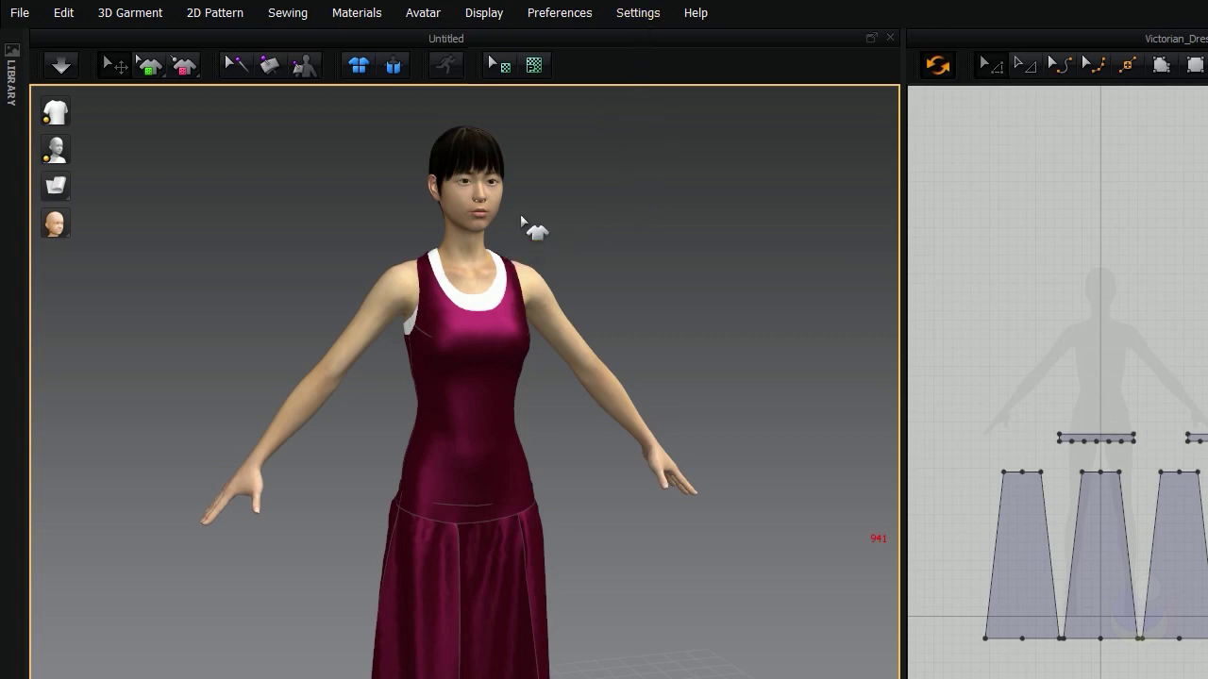
click(639, 14)
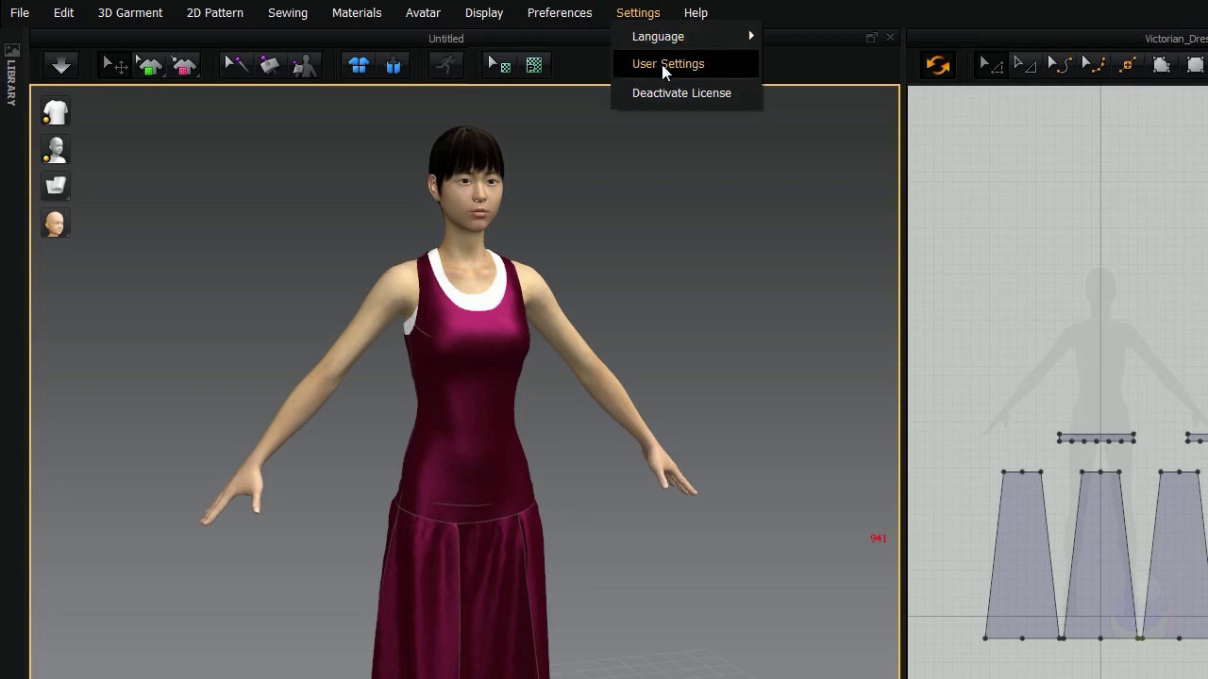
click(624, 219)
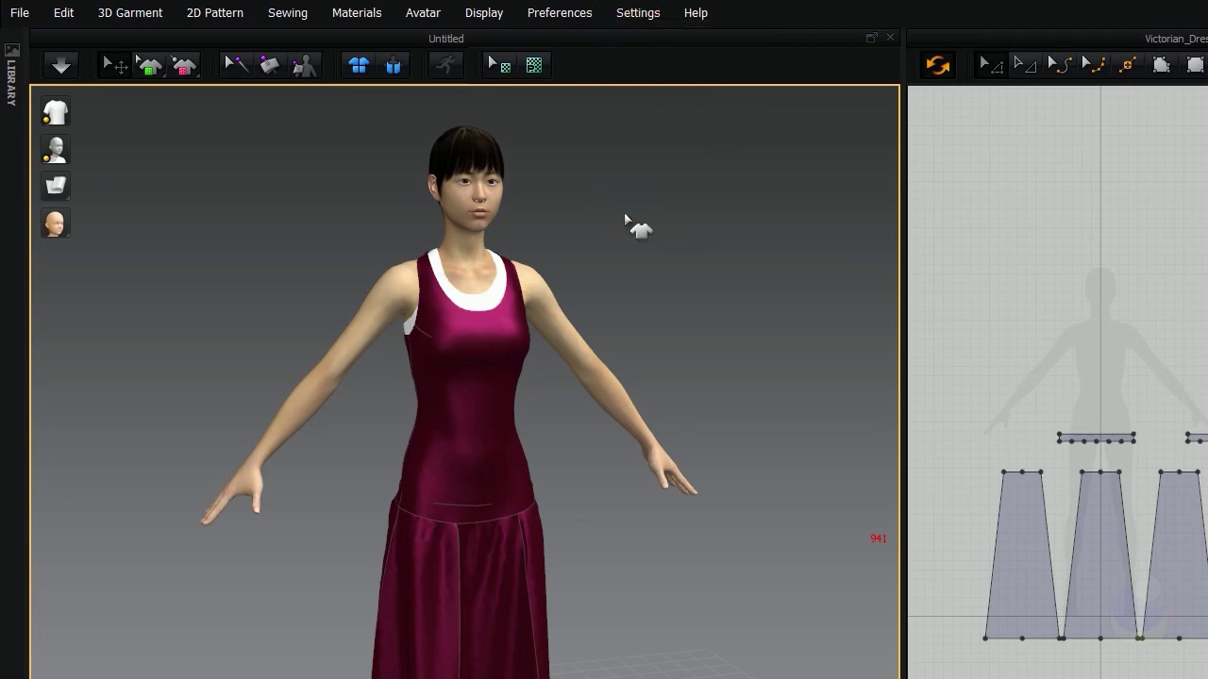
click(638, 211)
- Undo the last two garment simulation runs
click(63, 12)
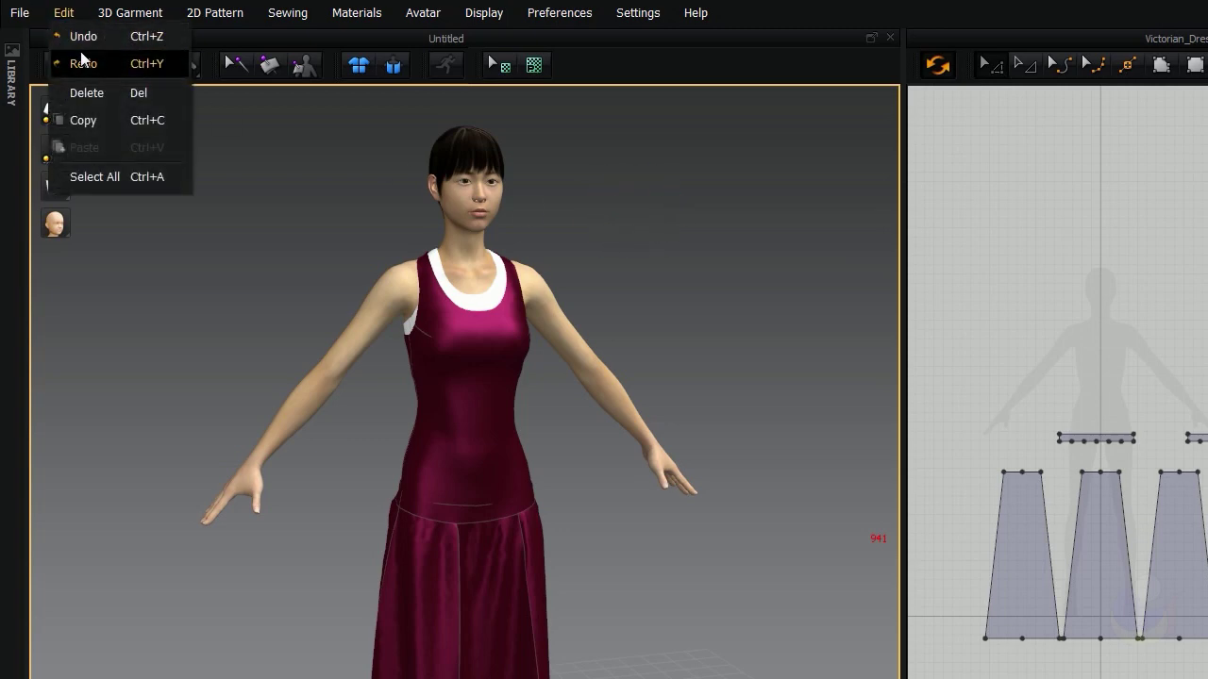
click(76, 36)
click(63, 12)
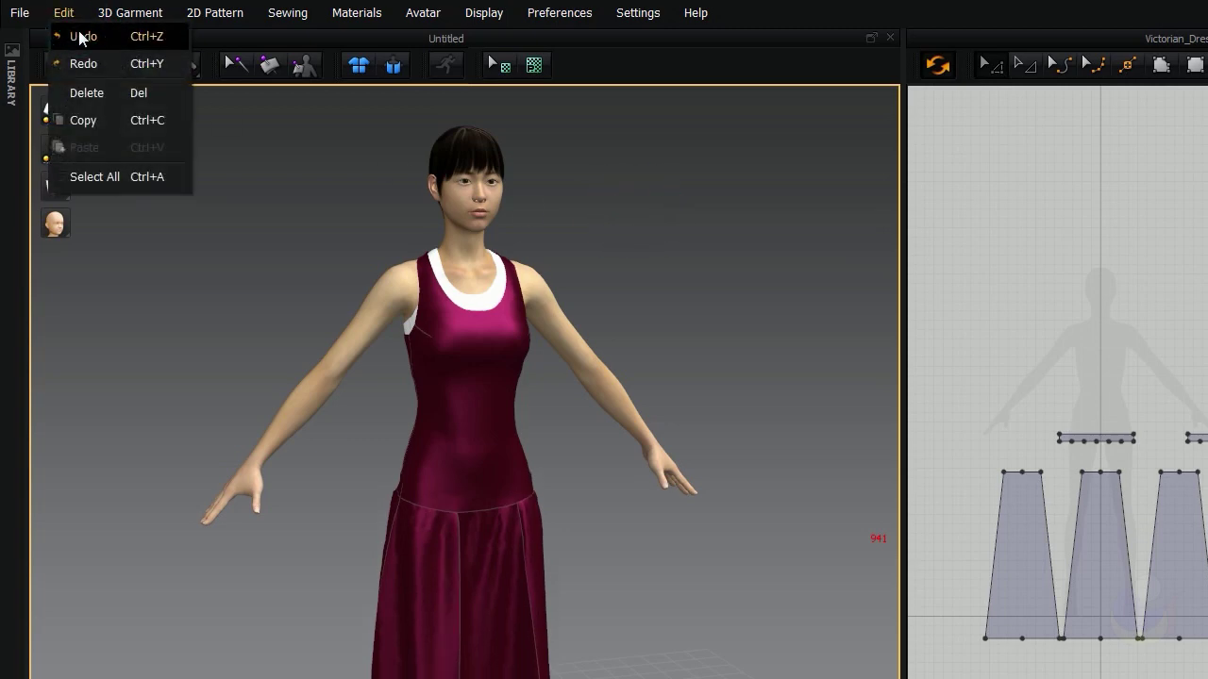
click(76, 36)
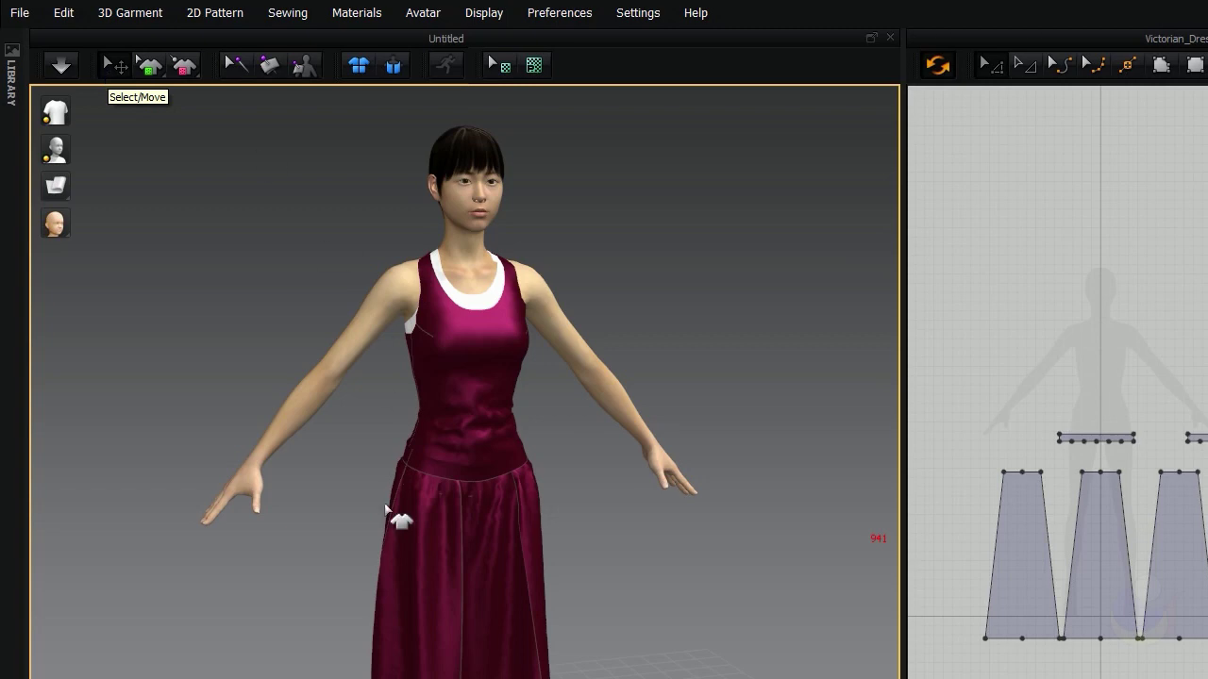
- Select the front bodice and several skirt panels one at a time on the 3D garment with Select/Move
right_drag(348, 501, 413, 480)
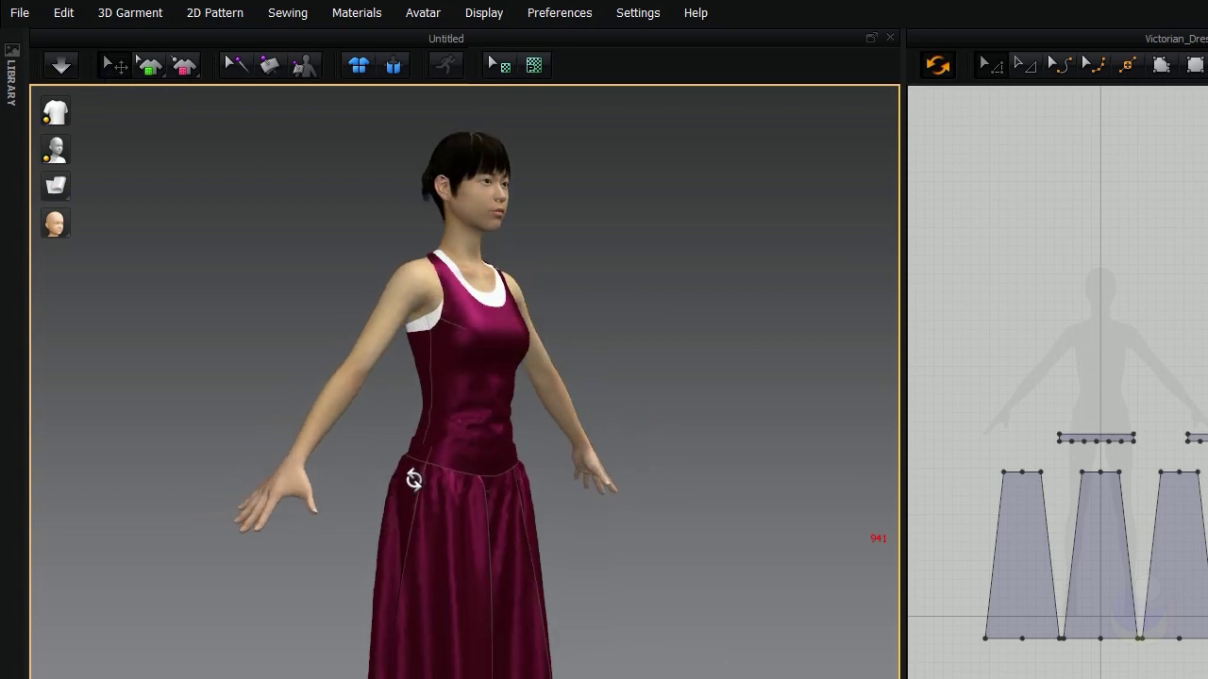
click(497, 421)
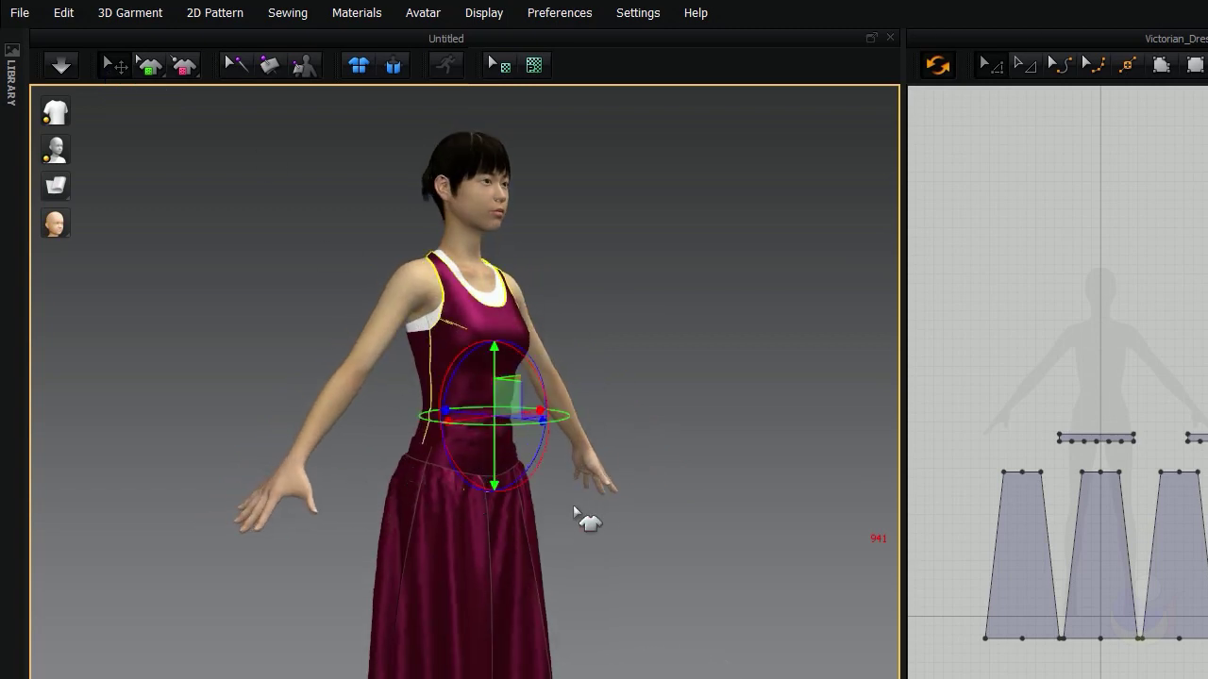
click(479, 552)
click(411, 543)
click(431, 500)
click(508, 536)
click(442, 630)
right_drag(639, 529, 463, 534)
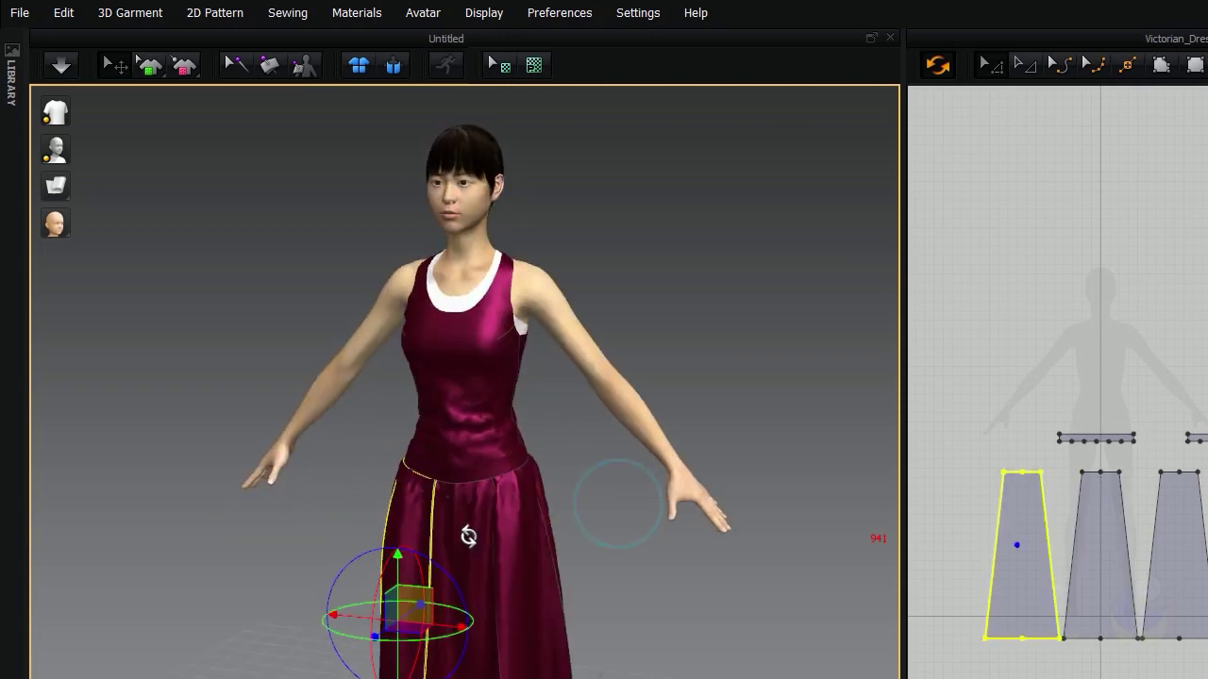
click(517, 542)
click(458, 631)
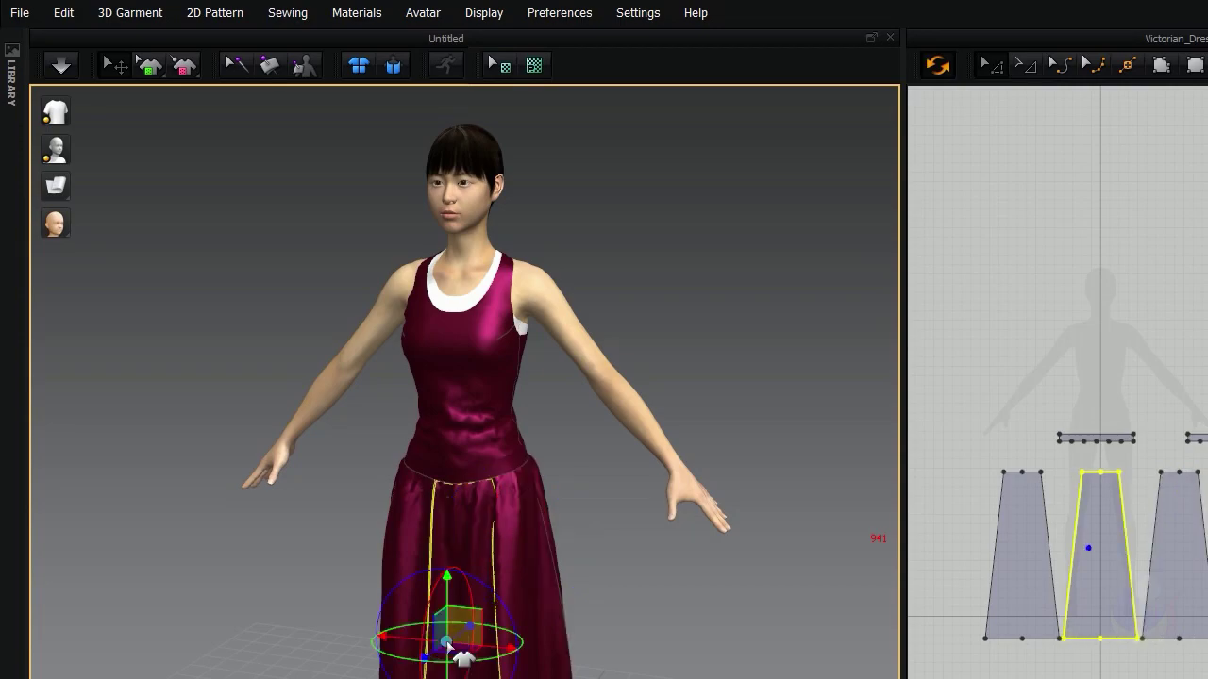
click(415, 559)
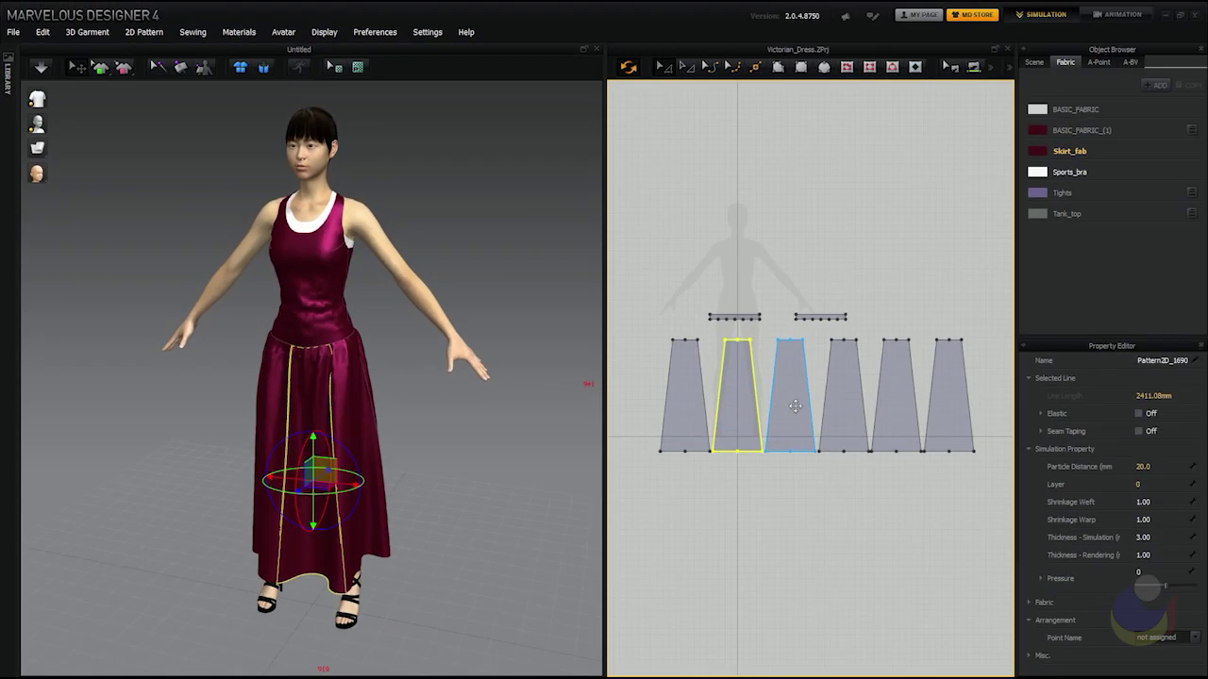
- Select the skirt panels one after another in the 2D pattern layout, ending with the first panel of the row
click(796, 406)
click(847, 401)
click(894, 401)
click(791, 400)
click(740, 395)
click(687, 399)
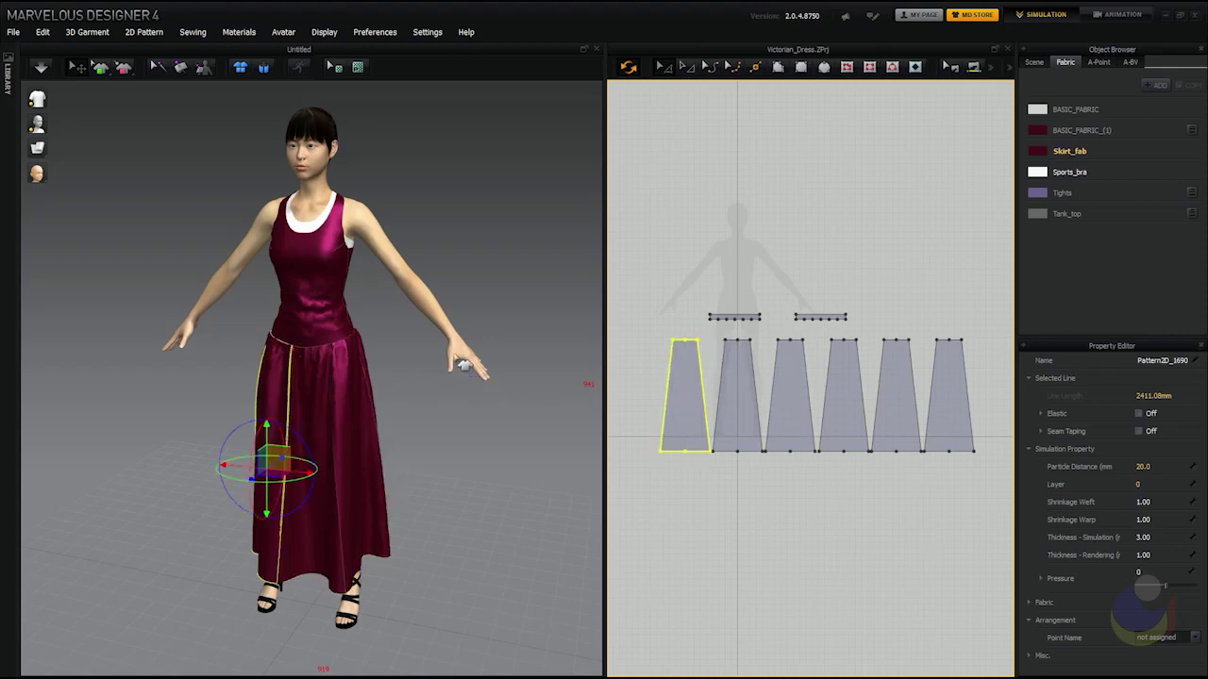
- Select the dress's front bodice on the avatar and set the gizmo to Screen Coordinate
right_drag(265, 334, 323, 321)
click(320, 308)
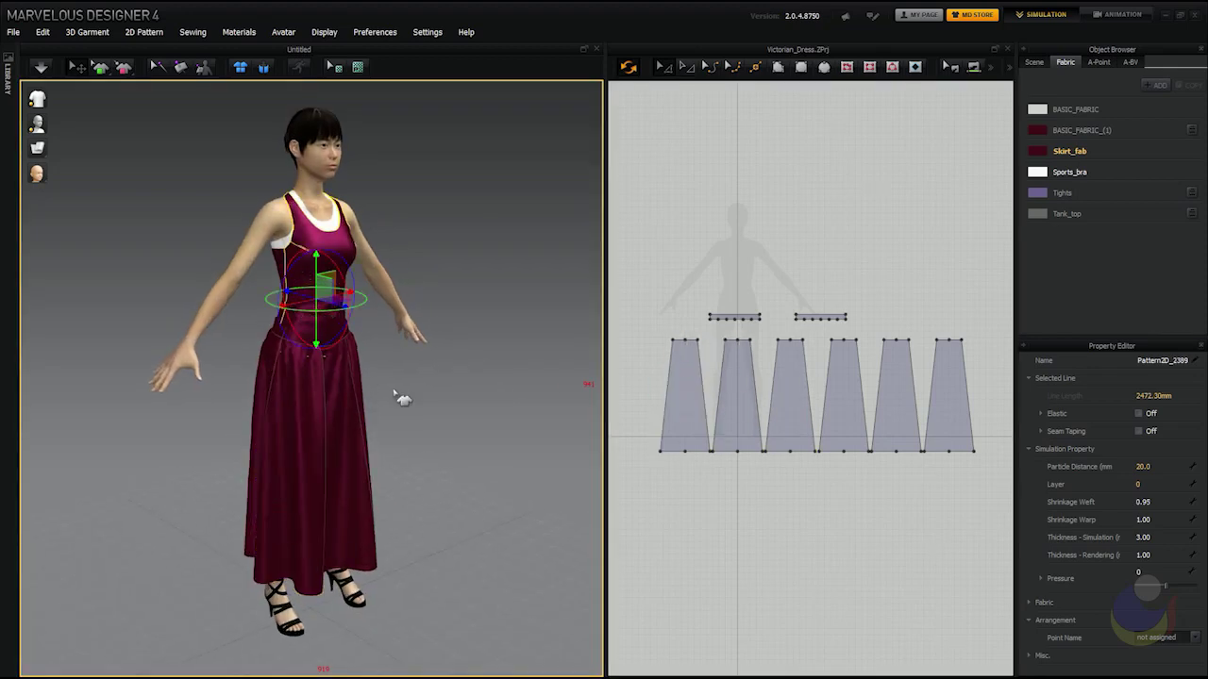
right_drag(407, 400, 457, 383)
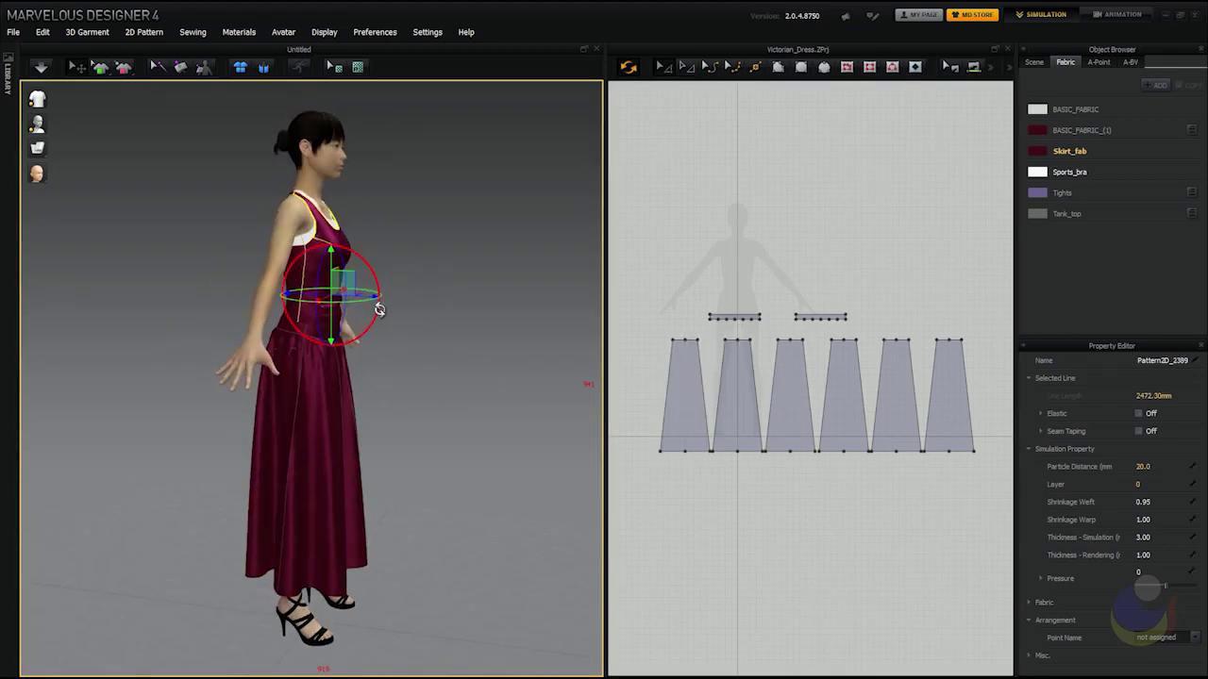
mouse_move(397, 323)
right_down()
mouse_move(420, 327)
mouse_move(386, 329)
right_up()
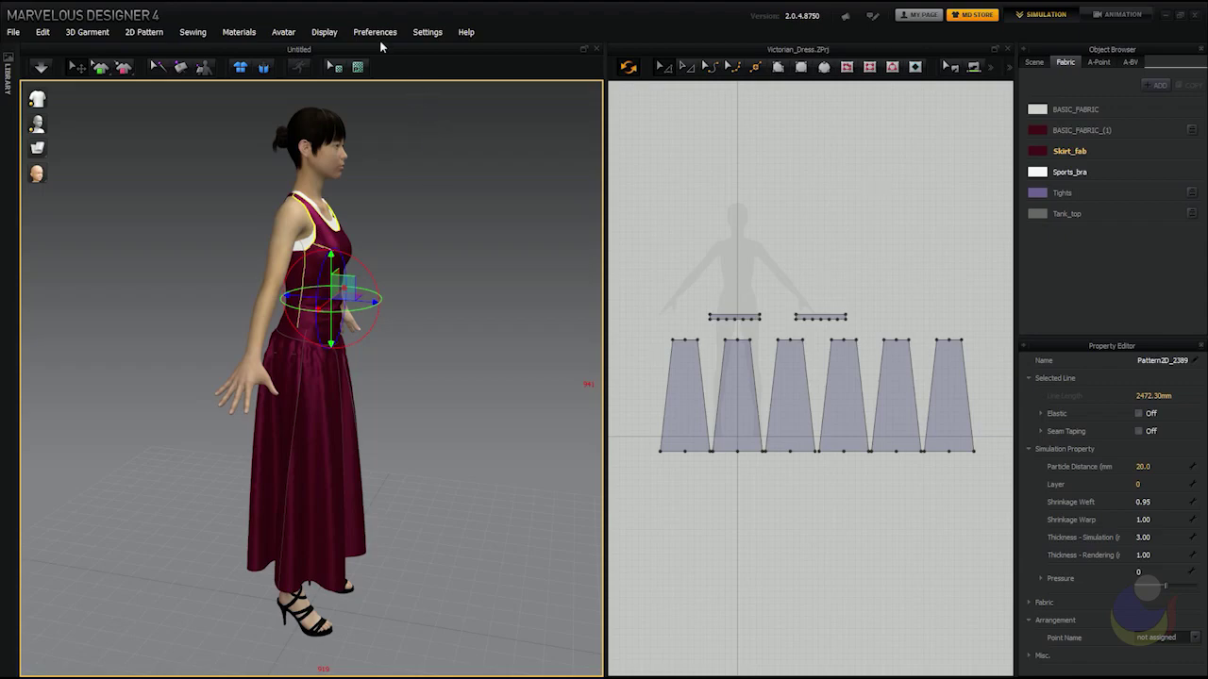
click(362, 36)
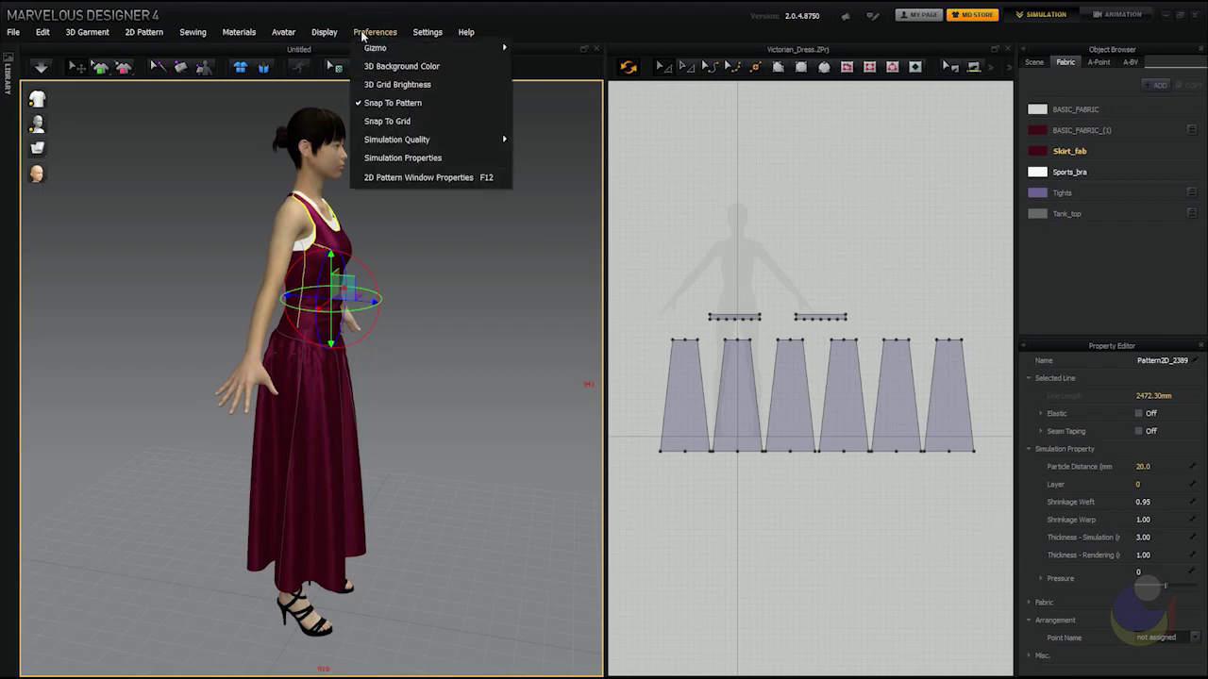
mouse_move(370, 52)
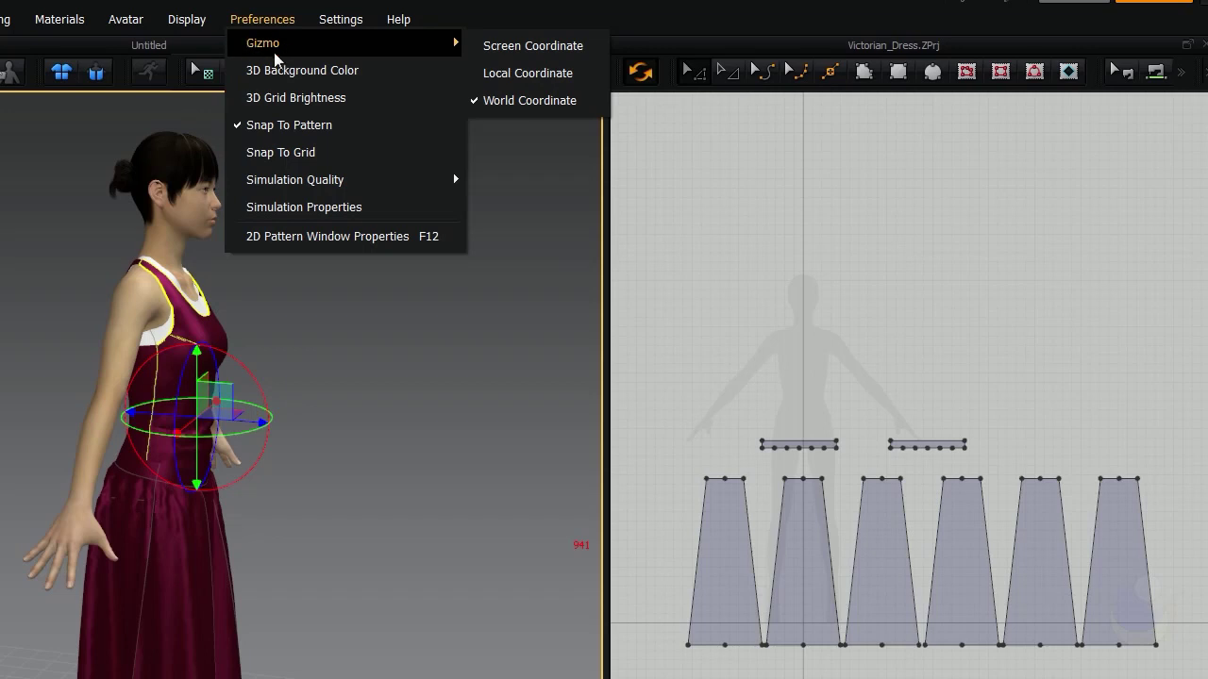
click(502, 50)
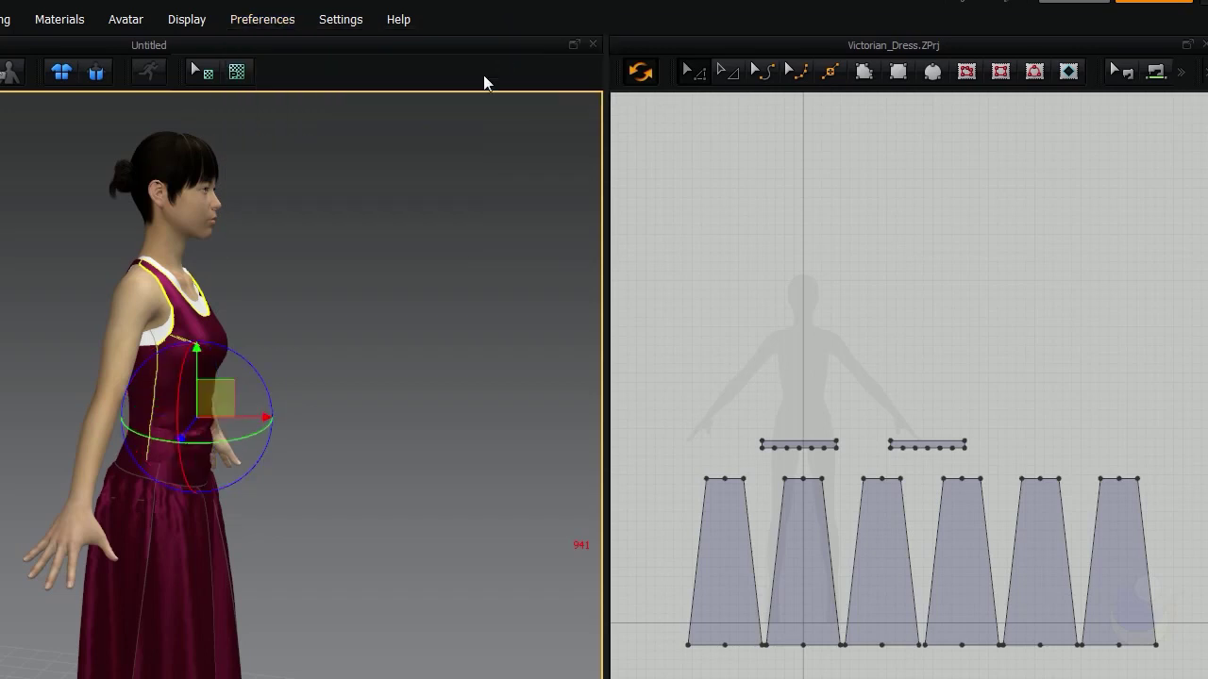
- Examine the orientation of the bodice's Screen Coordinate gizmo from several viewing angles
right_drag(334, 530, 68, 532)
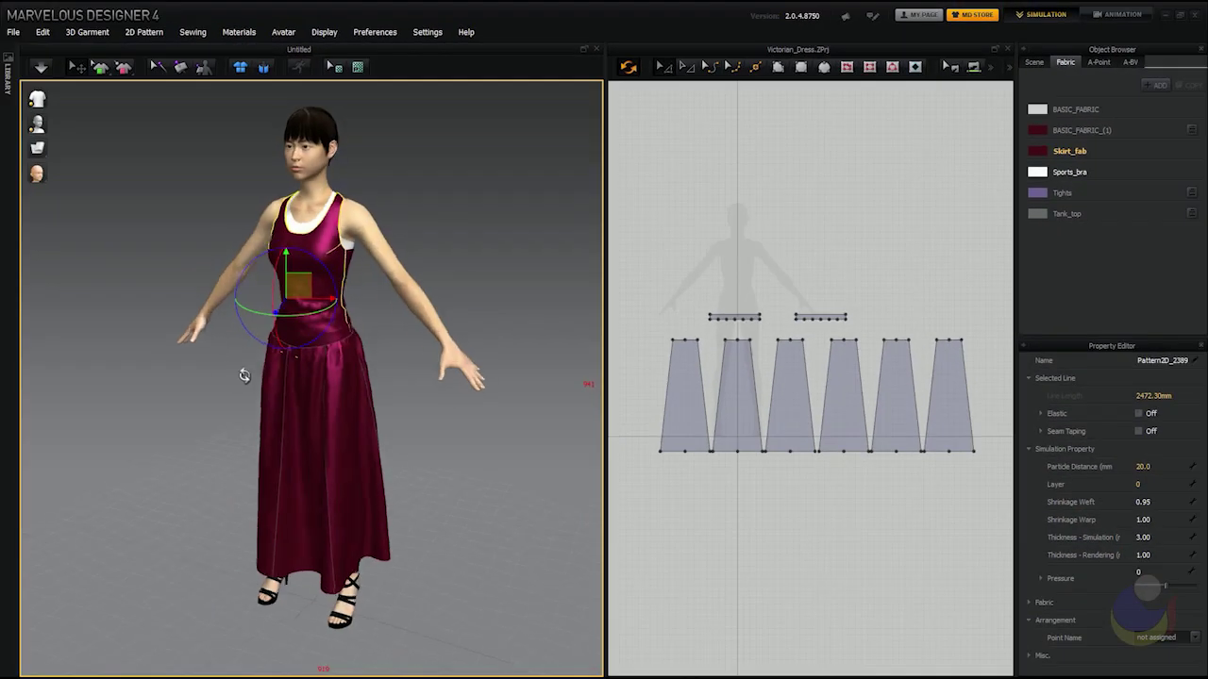
right_drag(244, 375, 304, 329)
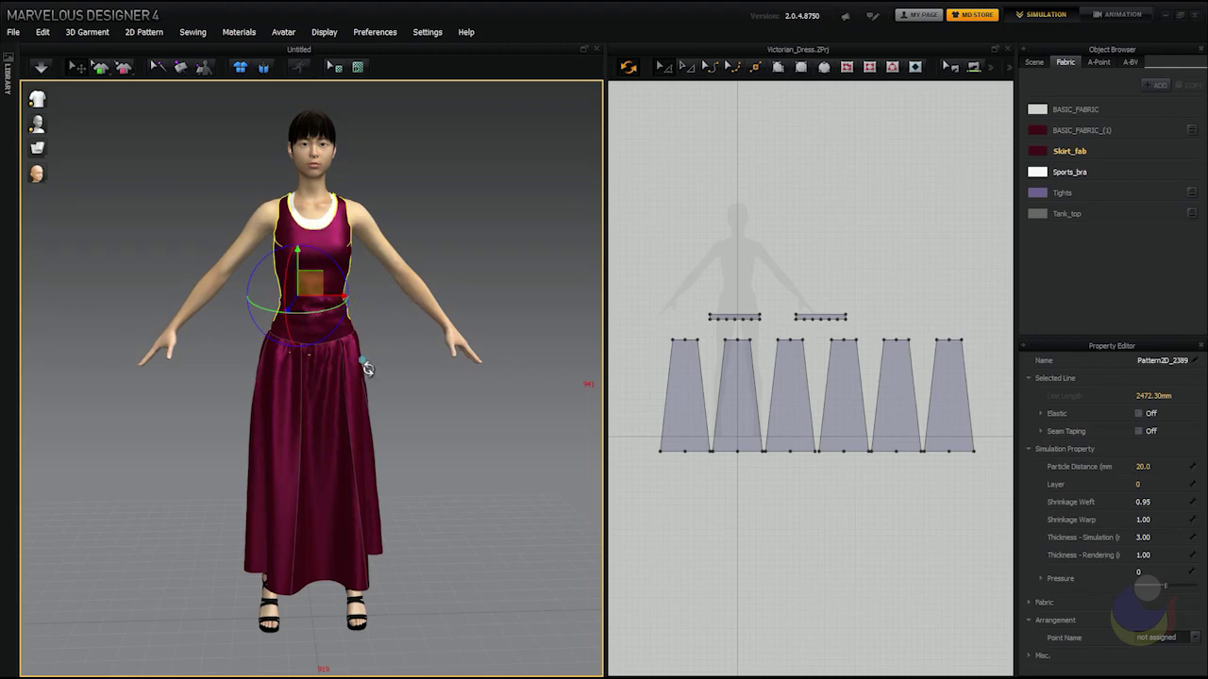
right_drag(369, 359, 458, 370)
right_drag(381, 412, 323, 351)
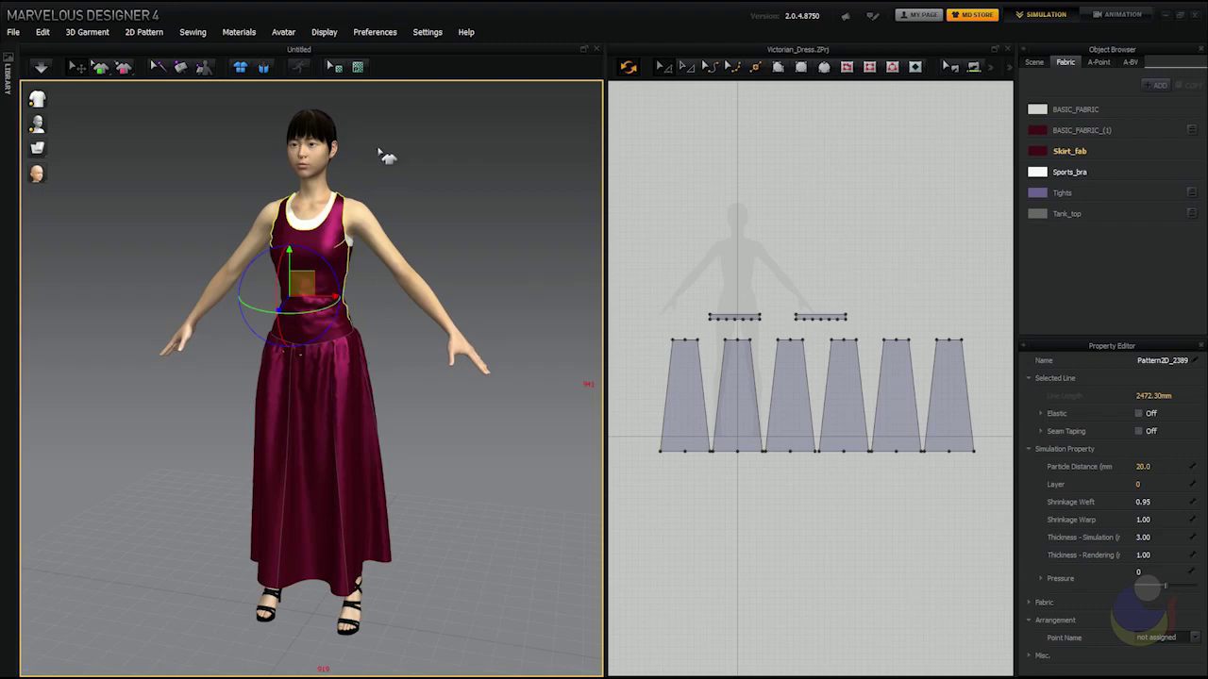
right_drag(385, 160, 432, 170)
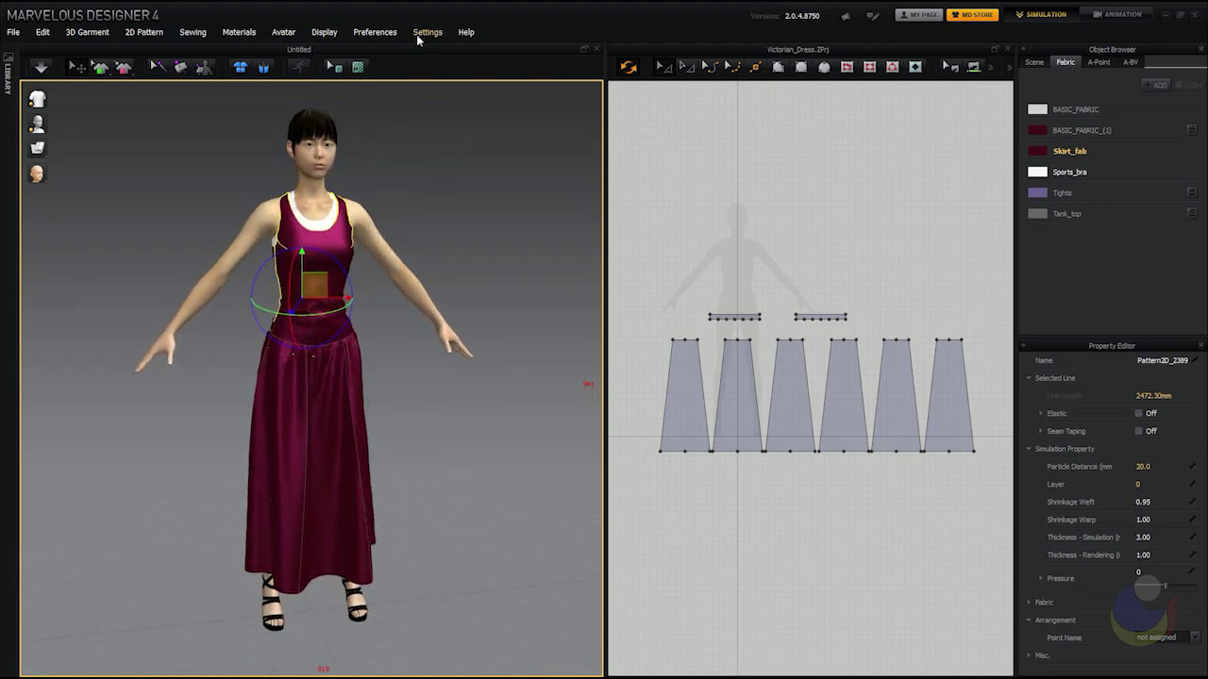
- Set the gizmo to World Coordinate and check its orientation on the front bodice from the back and side
click(377, 32)
mouse_move(490, 48)
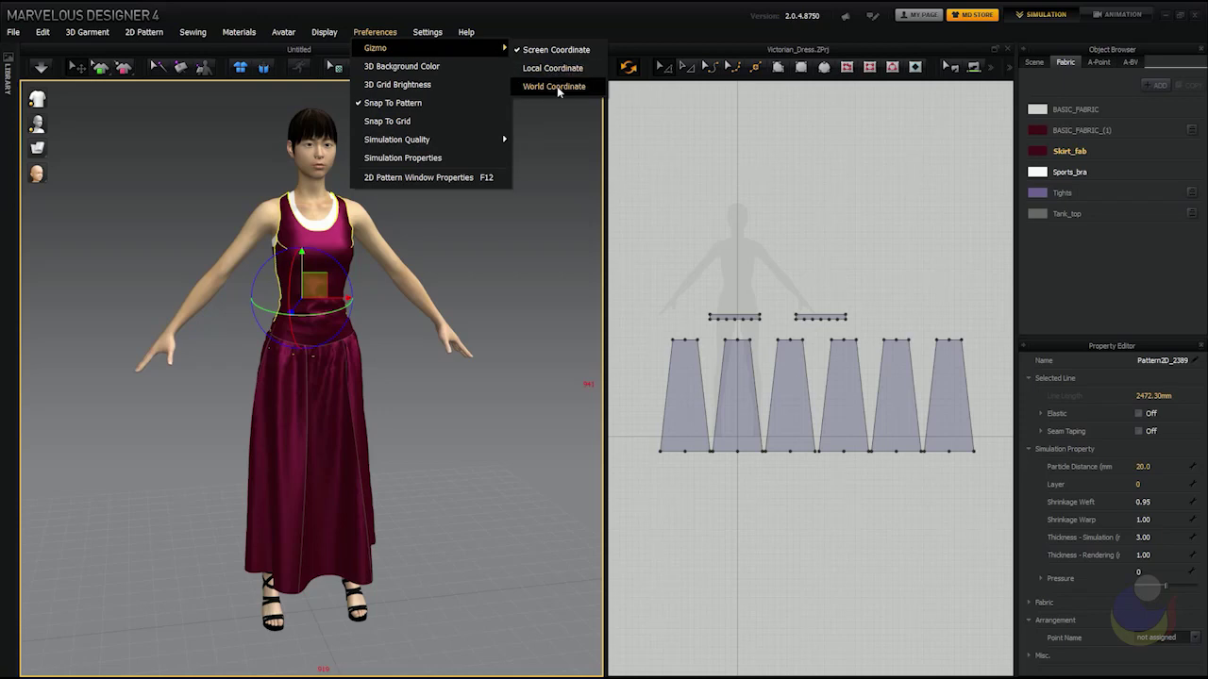
click(556, 86)
right_drag(499, 280, 192, 294)
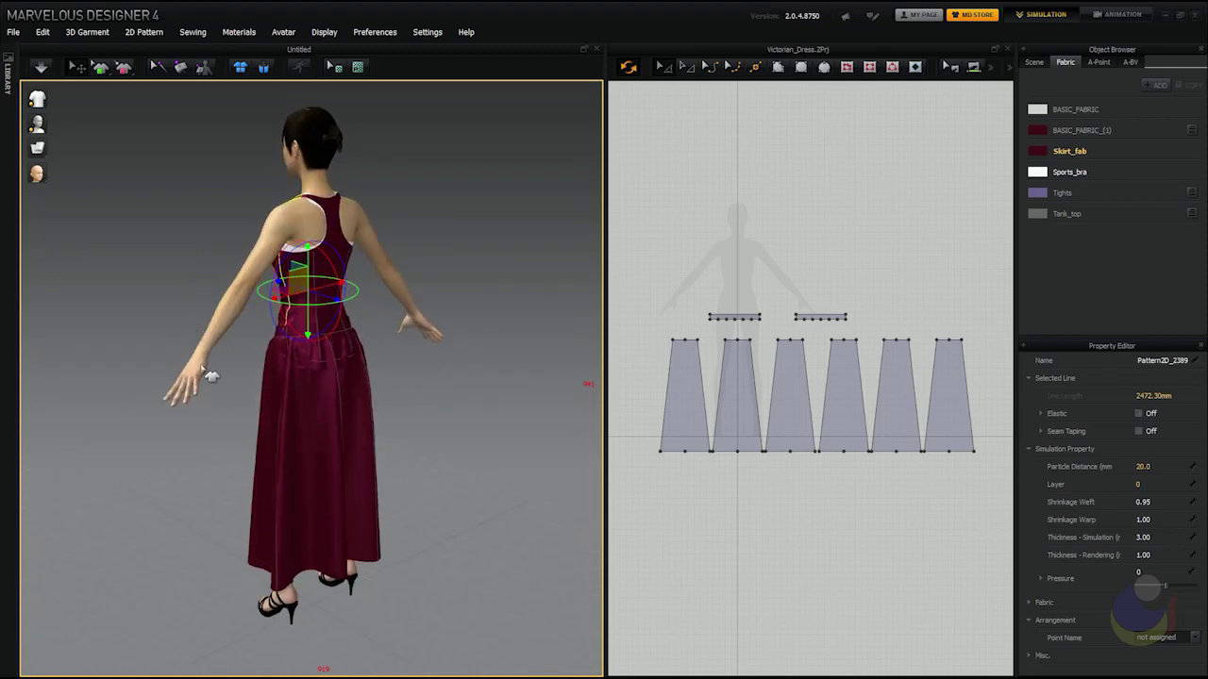
right_drag(207, 385, 539, 407)
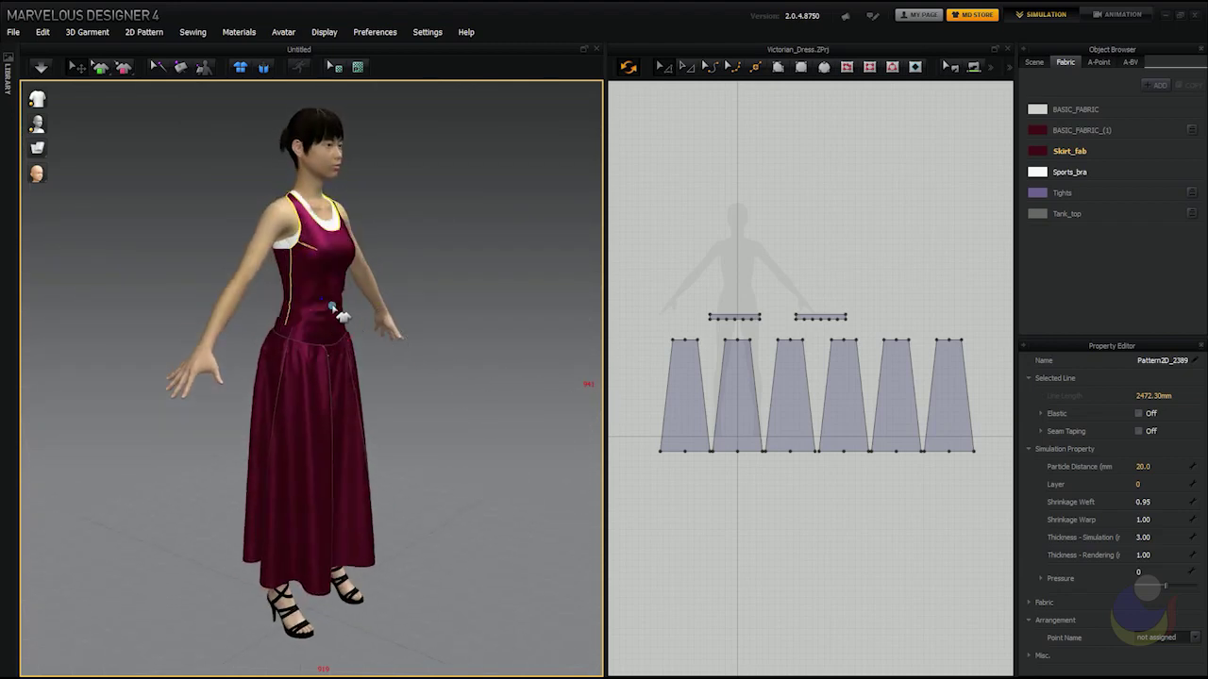
click(332, 307)
mouse_move(411, 418)
right_down()
mouse_move(432, 406)
mouse_move(420, 412)
right_up()
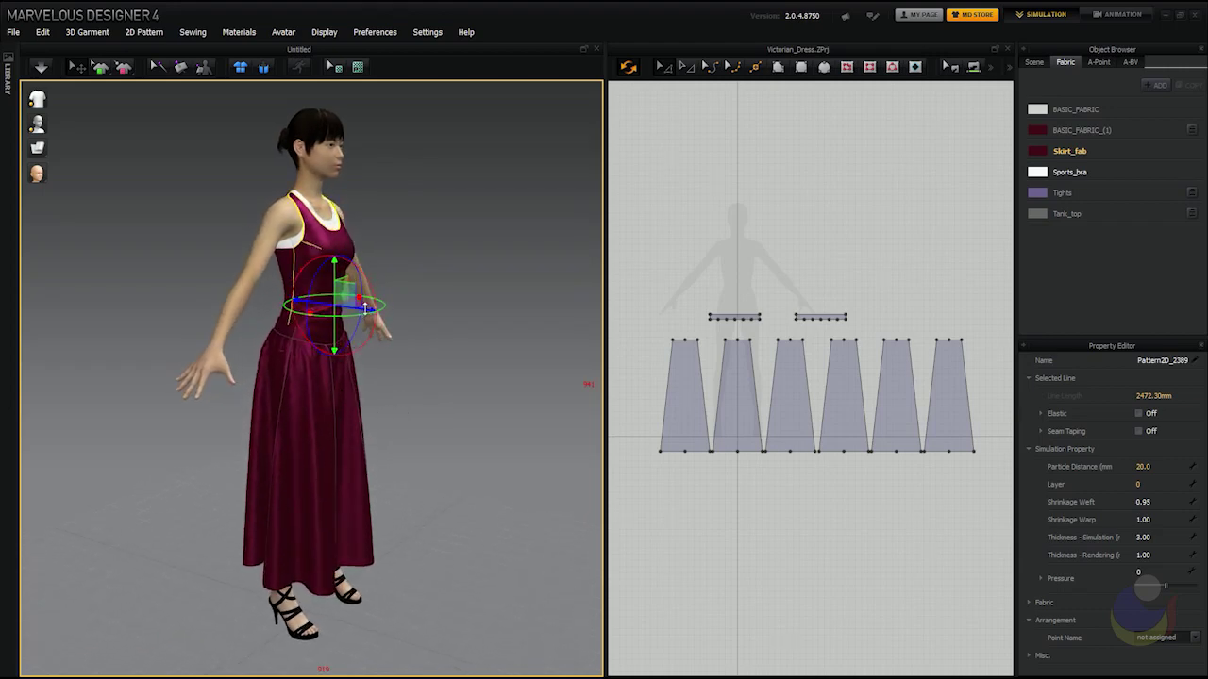
- Add the first three skirt panels of the row to the bodice selection on the 3D garment
click(322, 396)
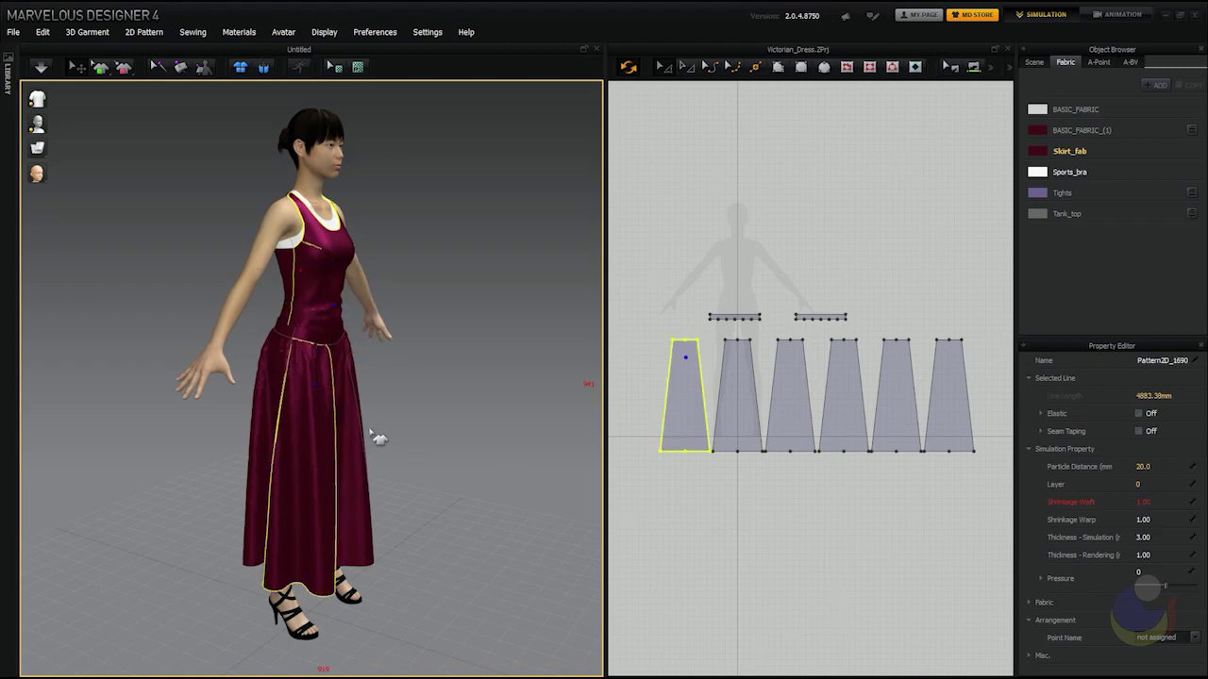
shift+click(347, 411)
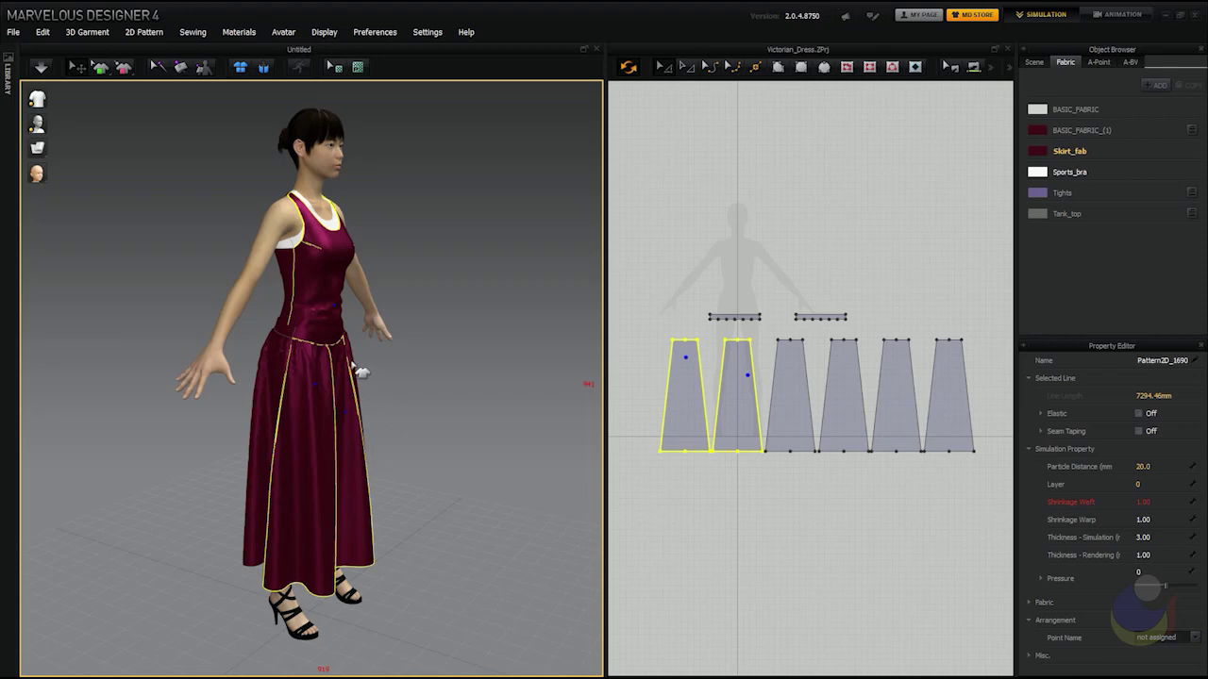
shift+click(361, 373)
right_drag(459, 405, 256, 400)
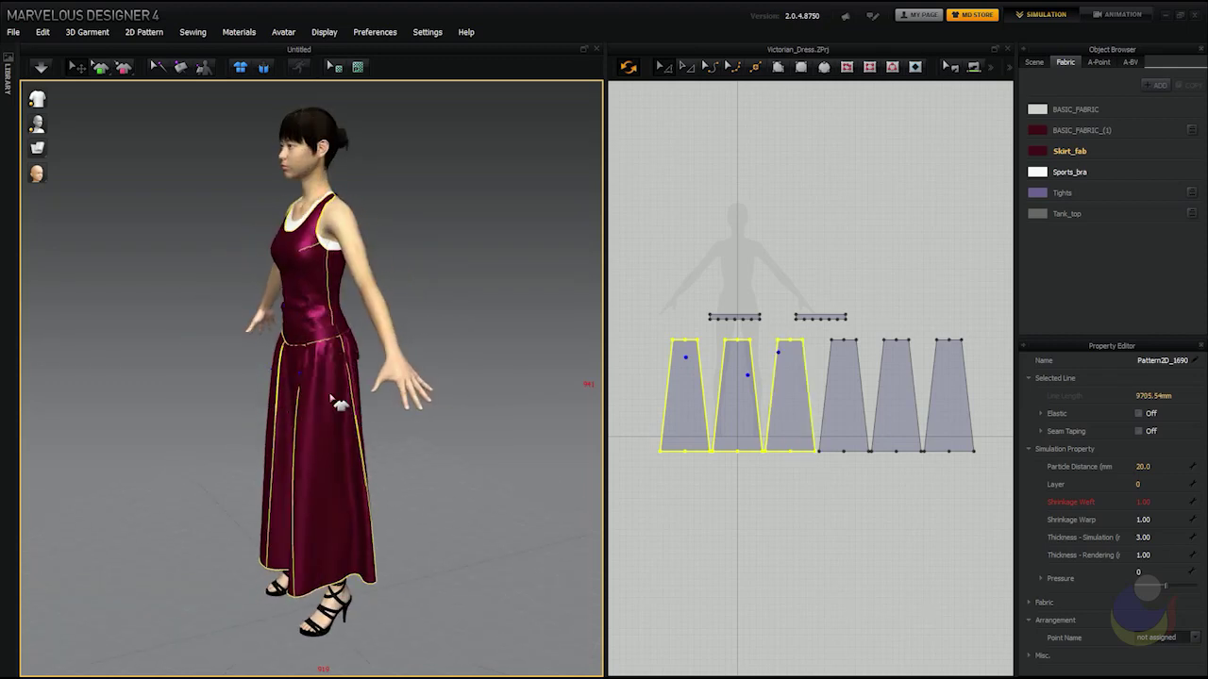
right_drag(402, 409, 310, 403)
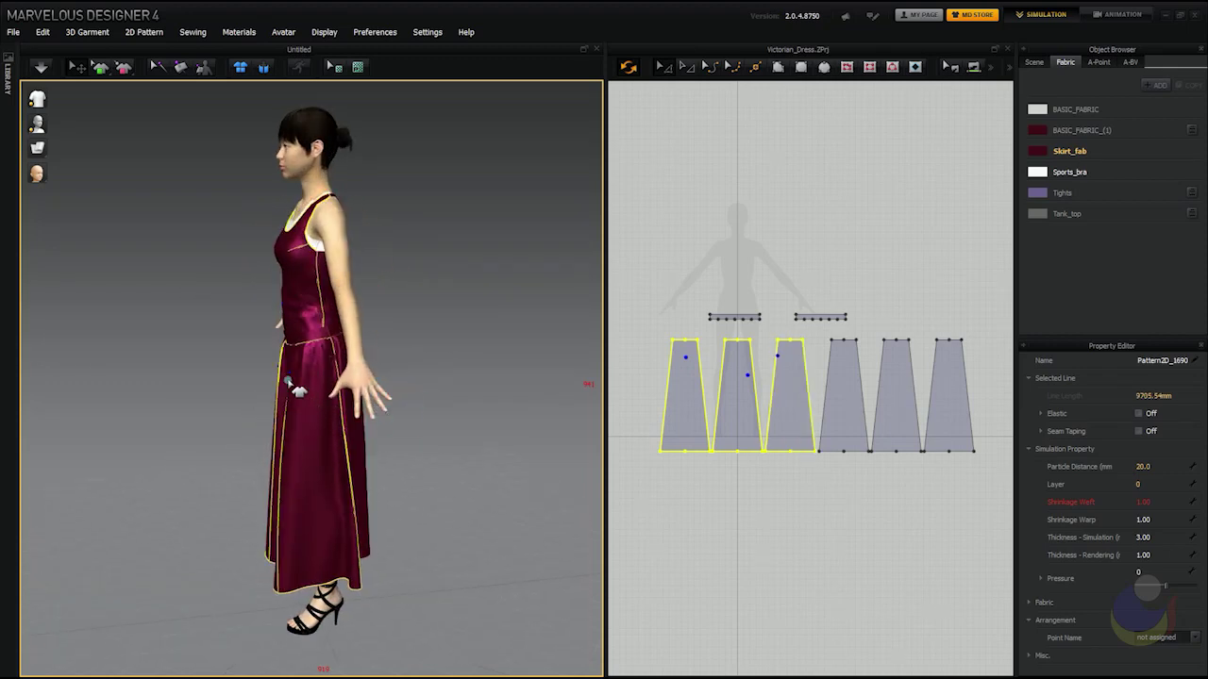
drag(294, 391, 188, 377)
right_drag(188, 378, 334, 389)
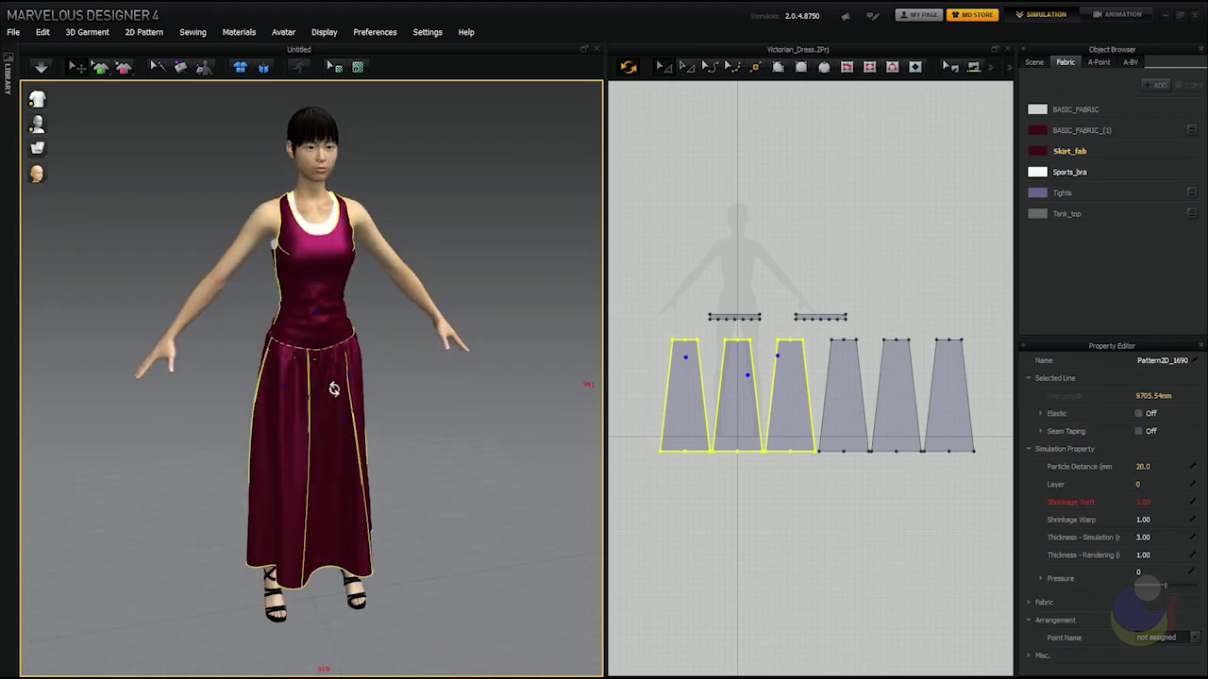
- Clear the multiple selection and reselect only the front bodice to examine its World Coordinate gizmo from the side
click(410, 381)
click(343, 321)
right_drag(404, 419, 460, 403)
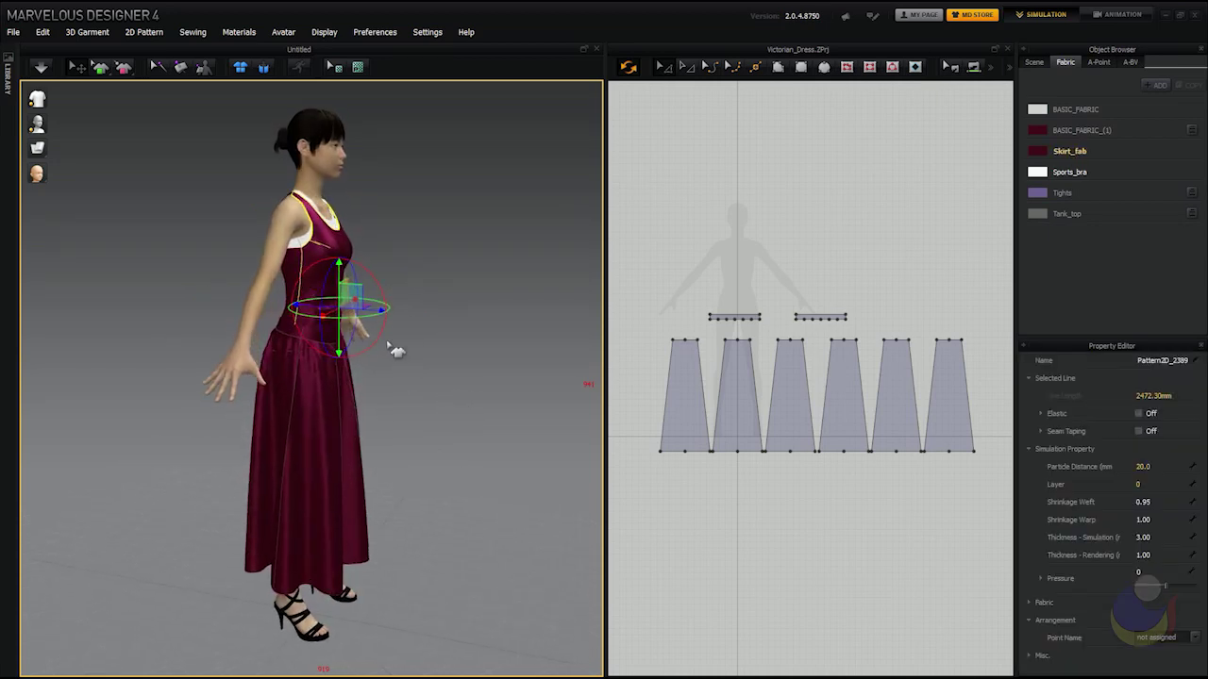
mouse_move(388, 368)
right_down()
mouse_move(418, 342)
mouse_move(390, 386)
right_up()
mouse_move(431, 302)
right_down()
mouse_move(396, 301)
mouse_move(449, 296)
right_up()
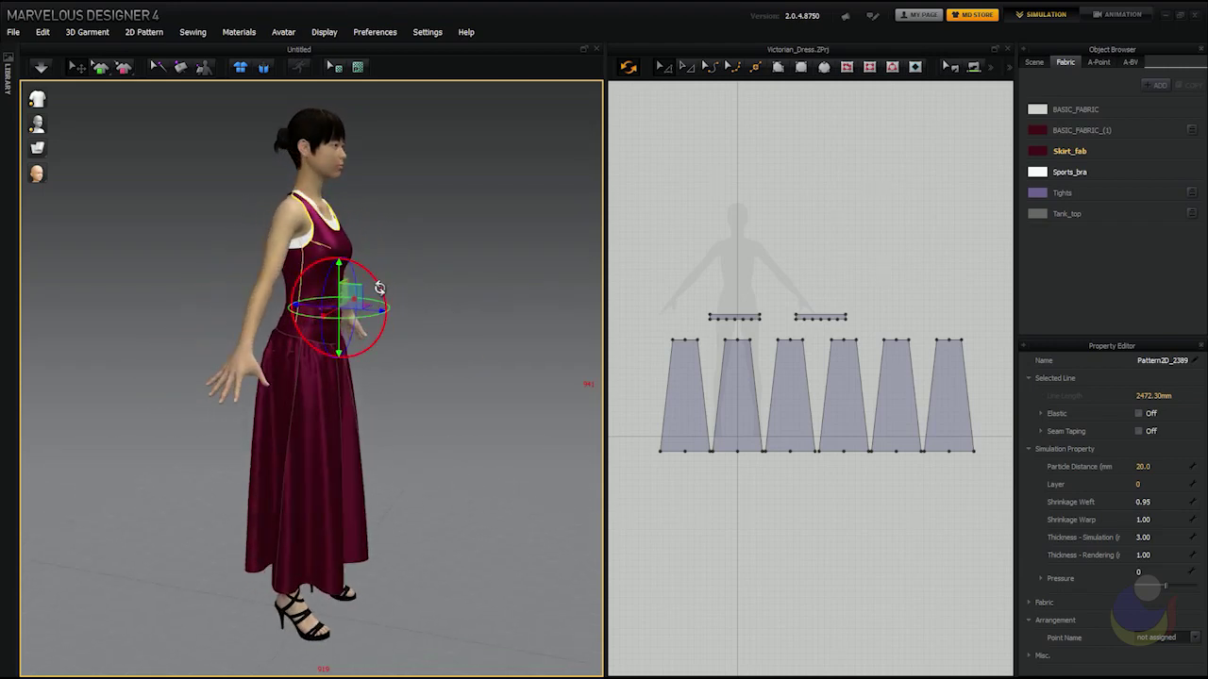
- Try to move the front bodice with its World Coordinate gizmo and undo the move
drag(350, 292, 390, 278)
key(ctrl+z)
click(326, 282)
right_drag(411, 304, 298, 300)
click(360, 305)
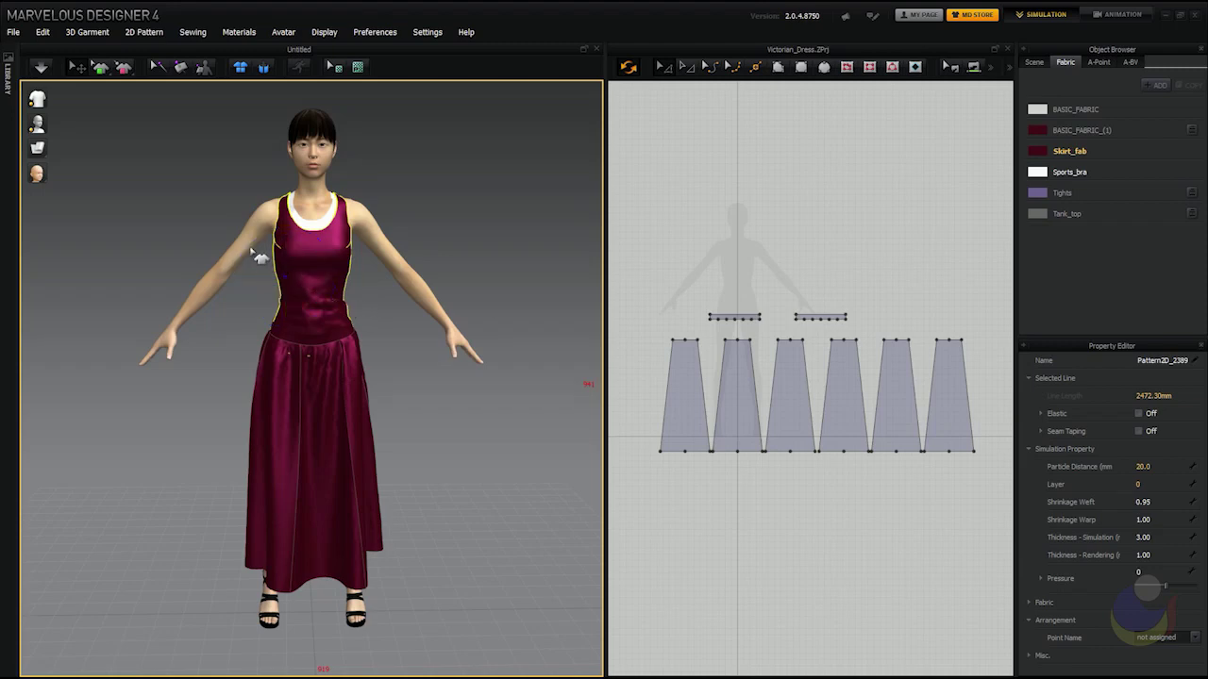
- Select the first skirt panel and use Select Mesh (Box) to select the mesh over the waist and upper front skirt
click(286, 401)
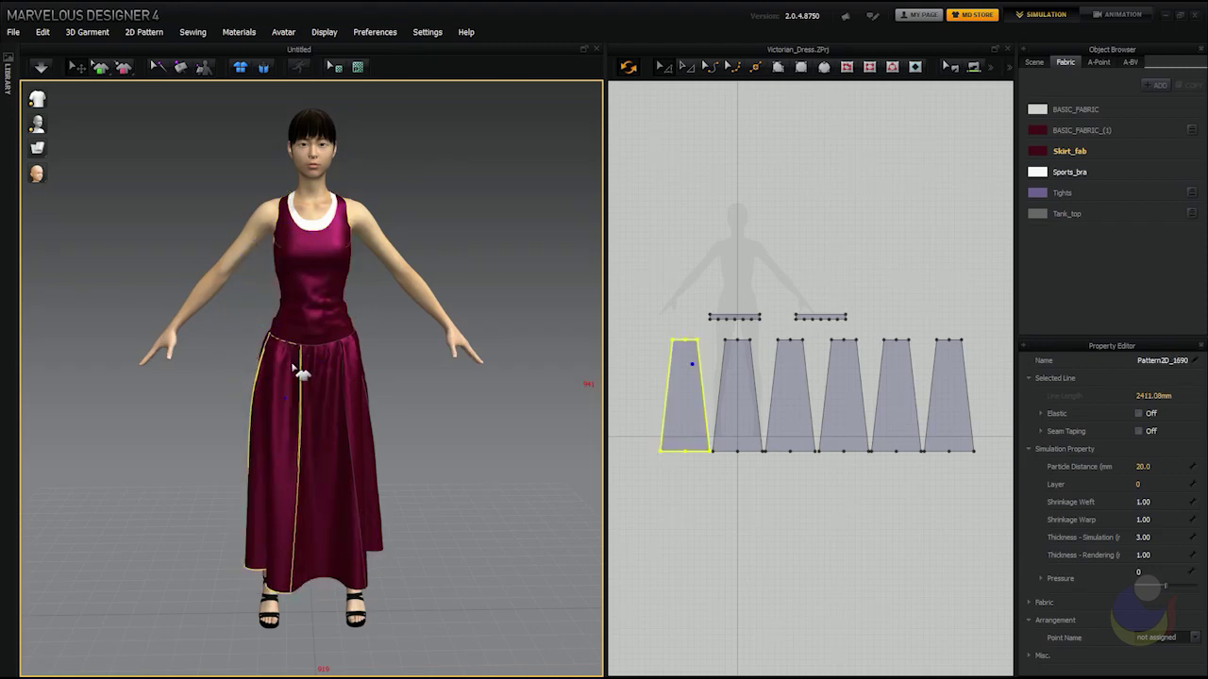
right_drag(334, 377, 354, 332)
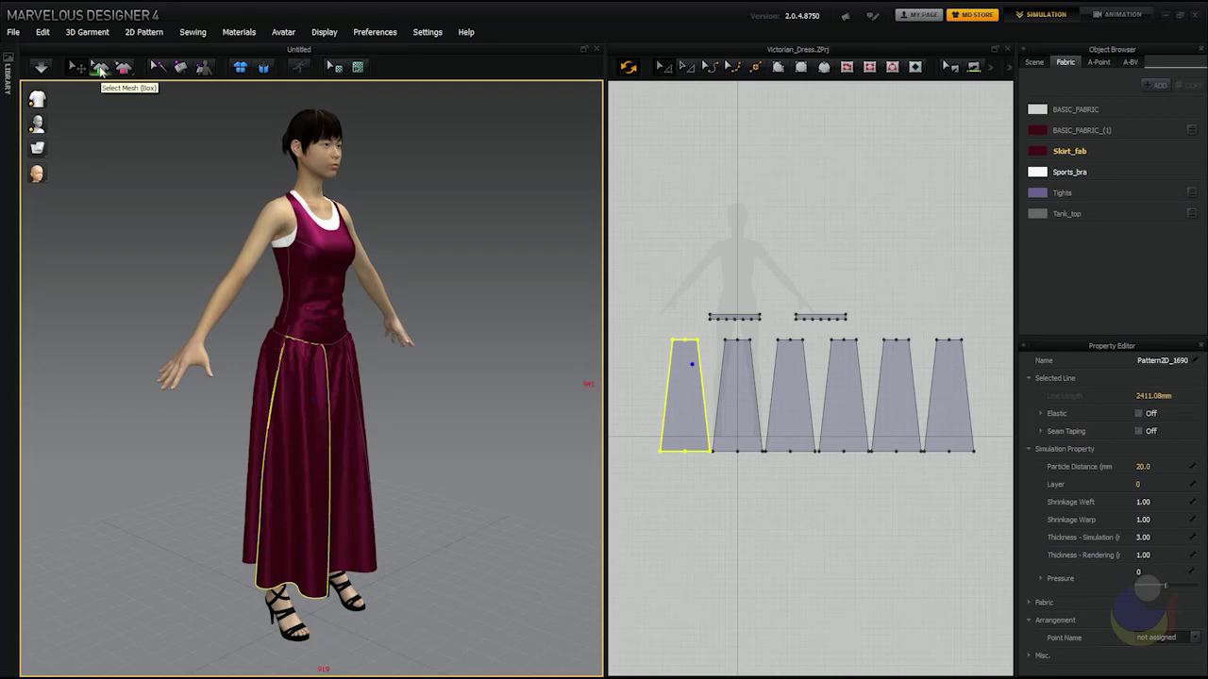
click(101, 71)
right_drag(448, 406, 370, 395)
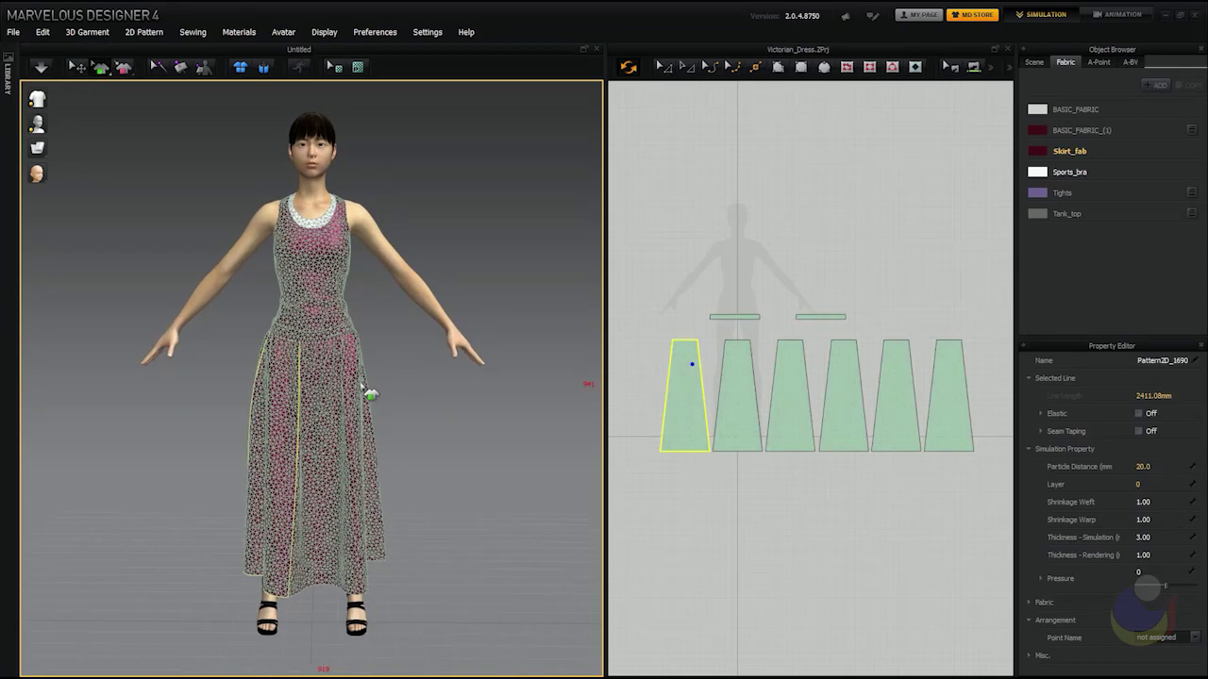
middle_drag(216, 531, 261, 440)
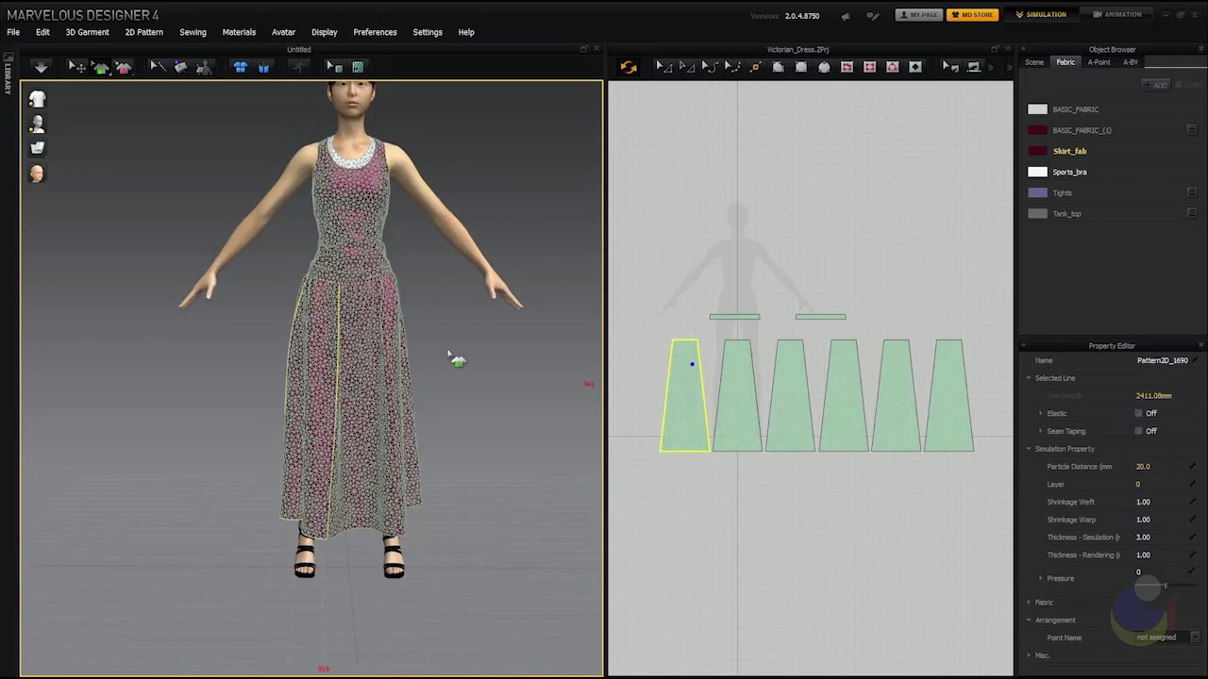
drag(299, 256, 373, 342)
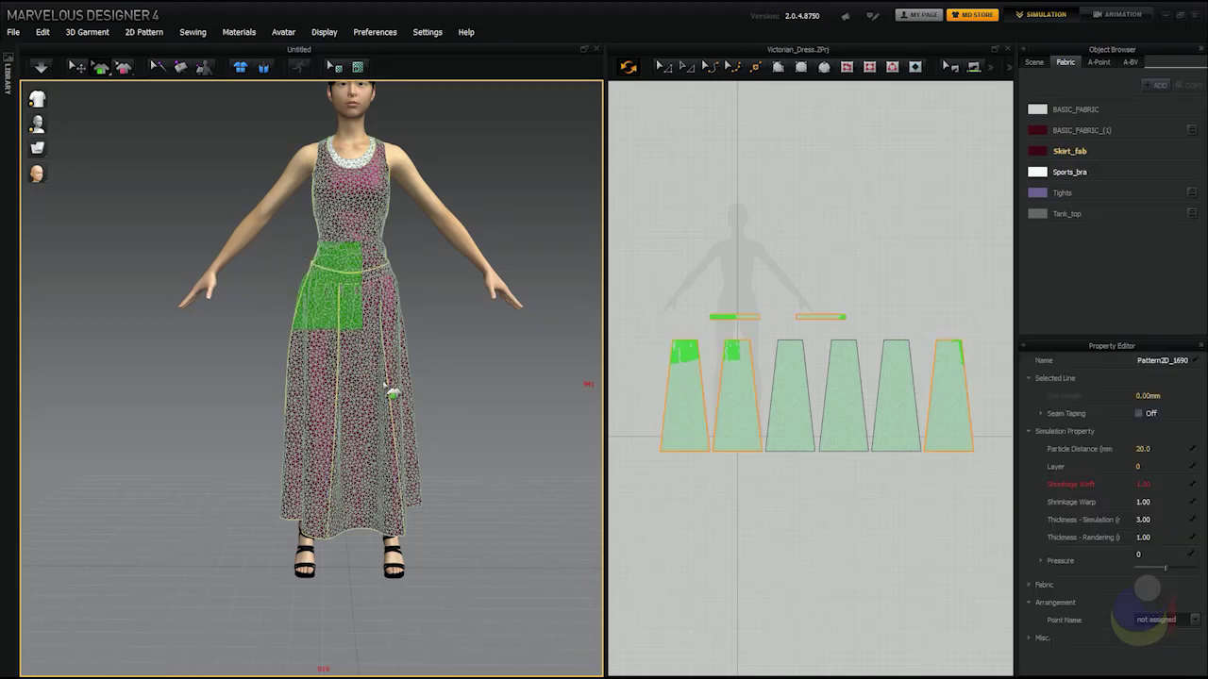
- Try to pull the selected waist mesh sideways off the body, and clear the mesh selection
mouse_move(415, 335)
right_down()
mouse_move(566, 321)
mouse_move(431, 329)
right_up()
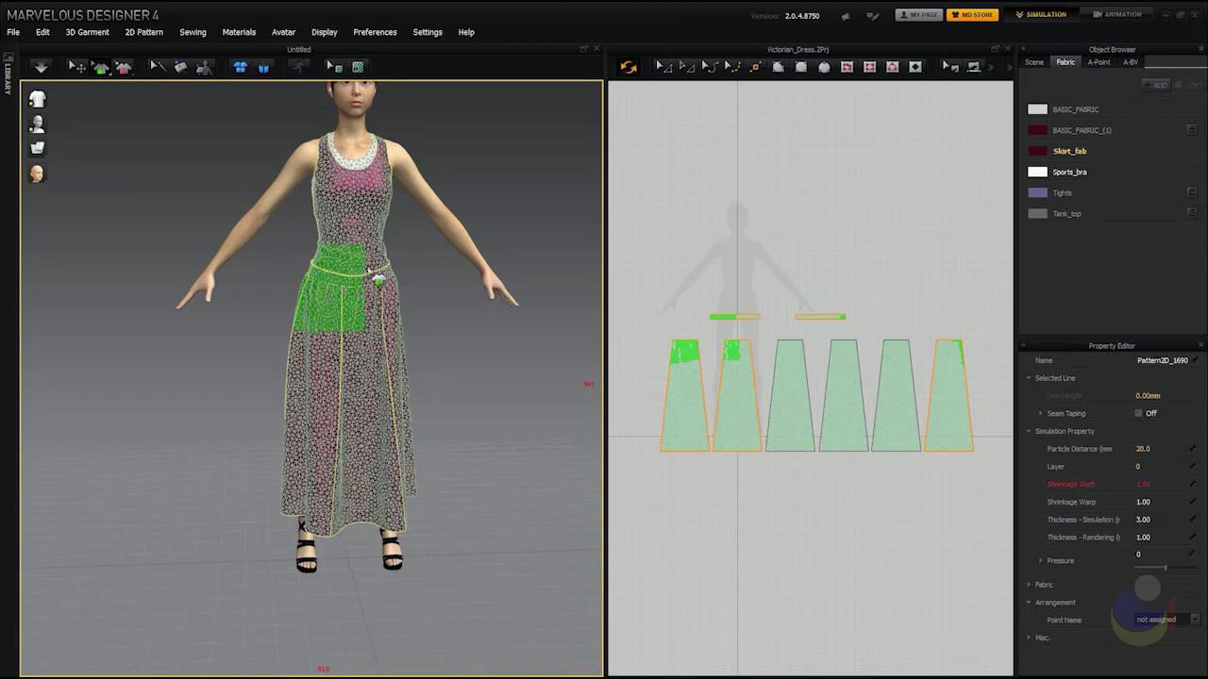
scroll(378, 280, up, 3)
scroll(472, 326, down, 3)
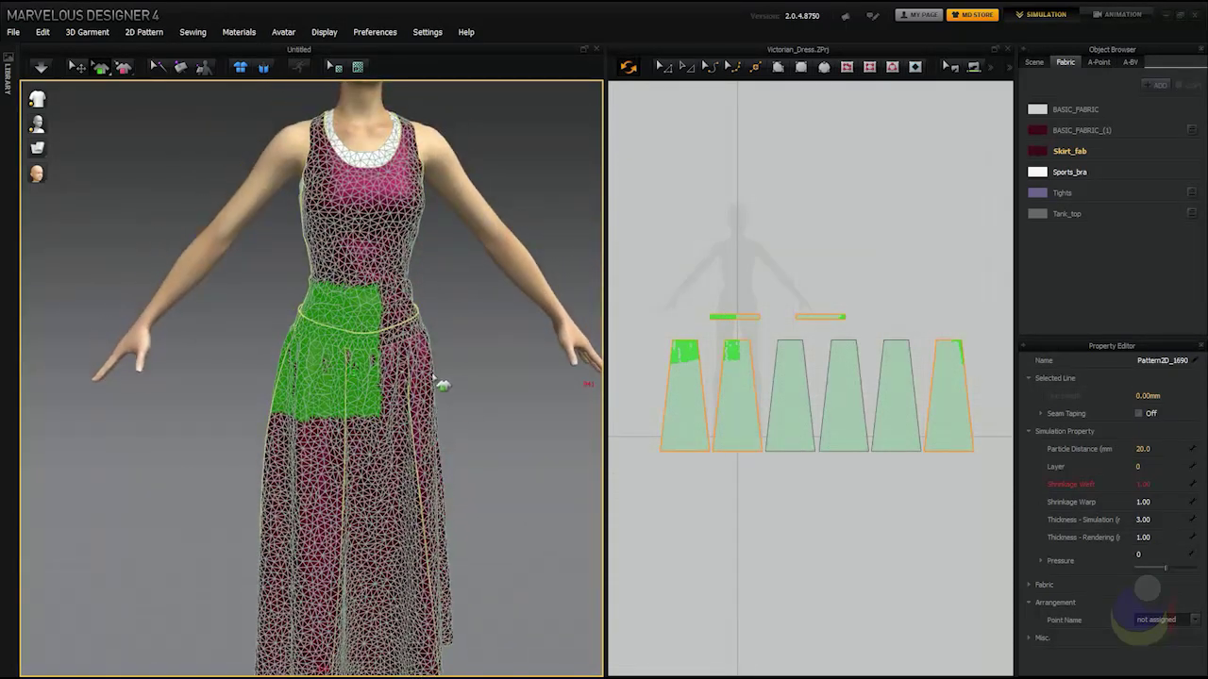
scroll(363, 269, up, 5)
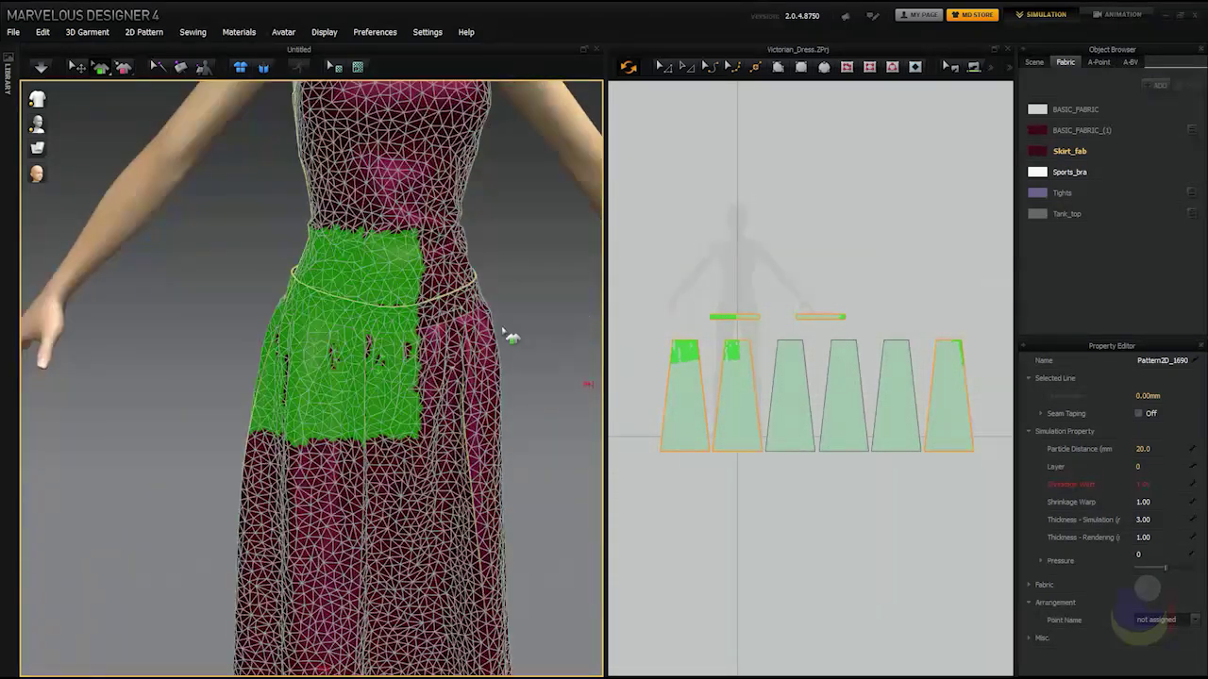
right_drag(512, 337, 505, 319)
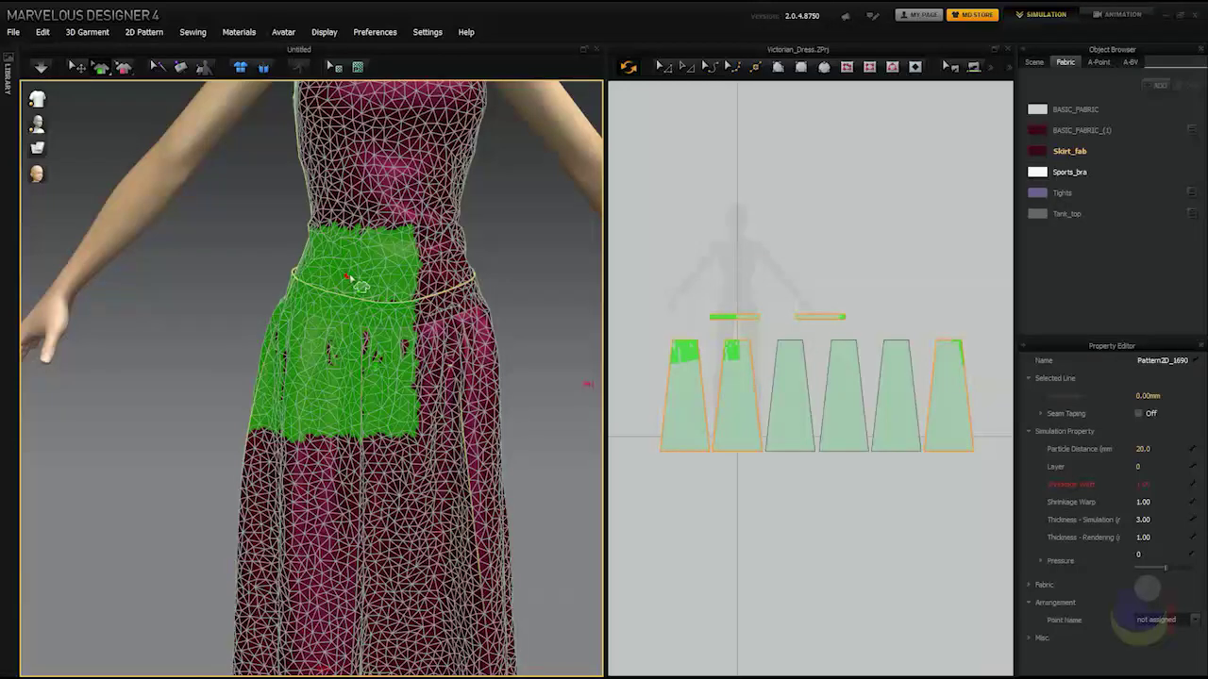
drag(340, 274, 250, 245)
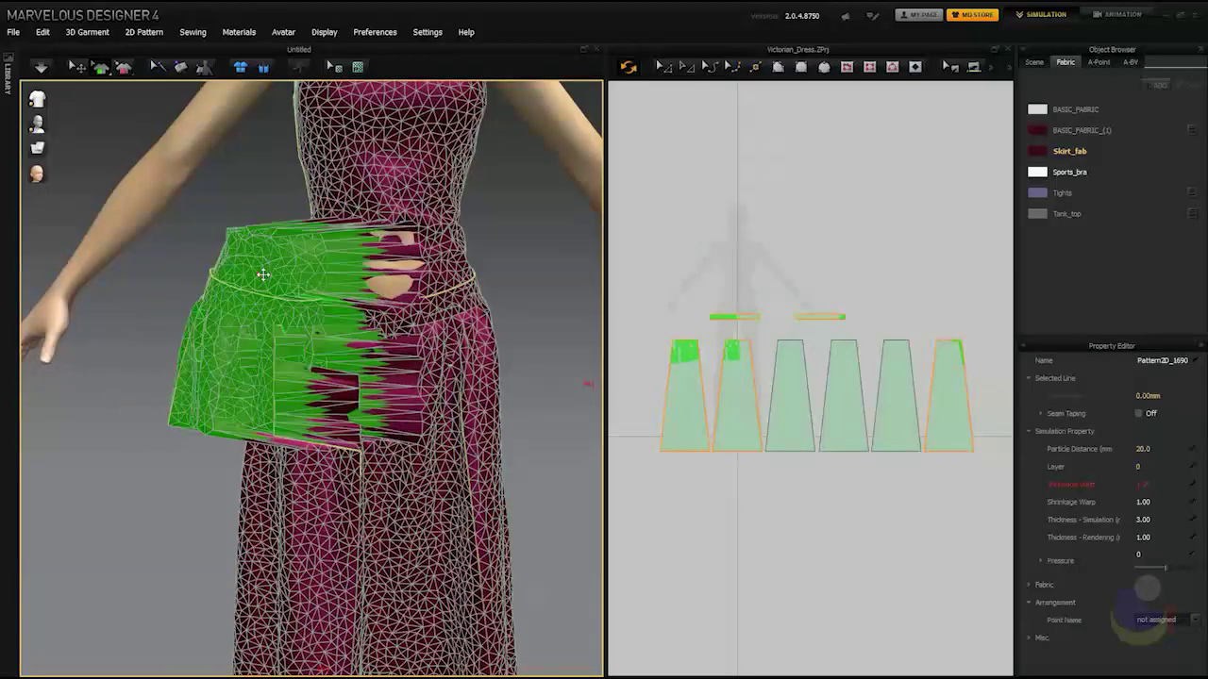
right_drag(281, 274, 447, 371)
scroll(446, 371, up, 3)
click(440, 368)
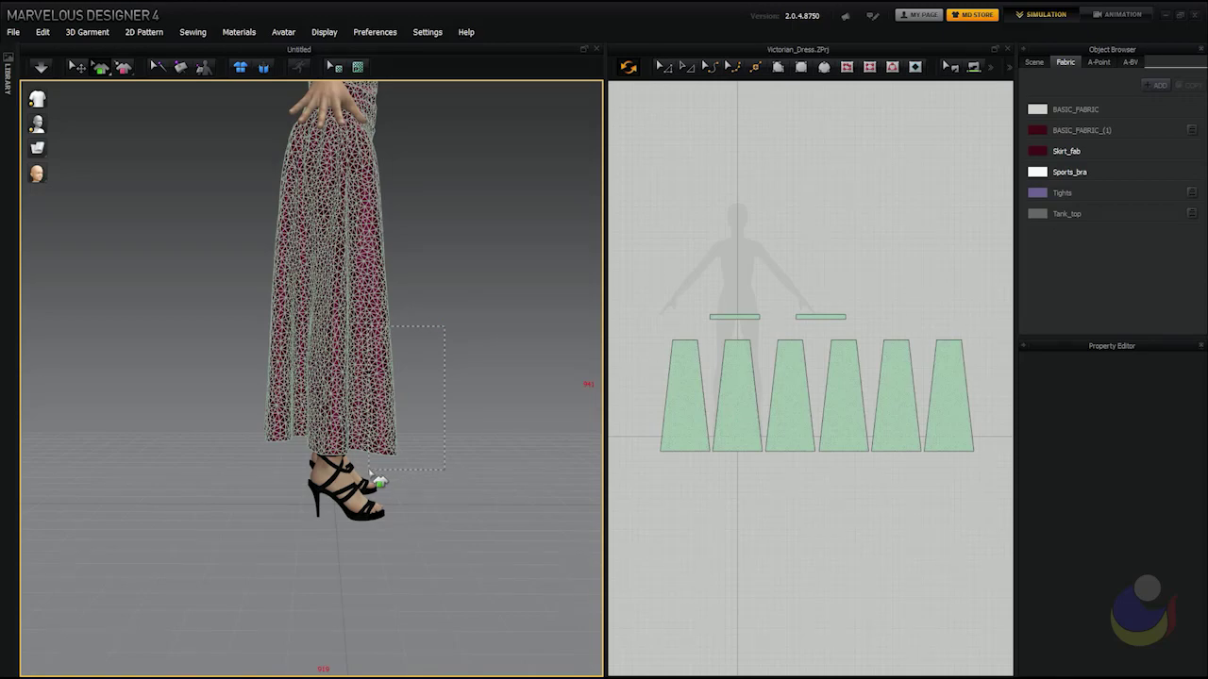
- Box-select the mesh along the front edge of the lower skirt from a side view, and clear the selection
drag(370, 471, 368, 469)
mouse_move(479, 417)
right_down()
mouse_move(342, 418)
mouse_move(469, 407)
right_up()
click(471, 410)
drag(461, 293, 375, 486)
right_drag(497, 434, 326, 451)
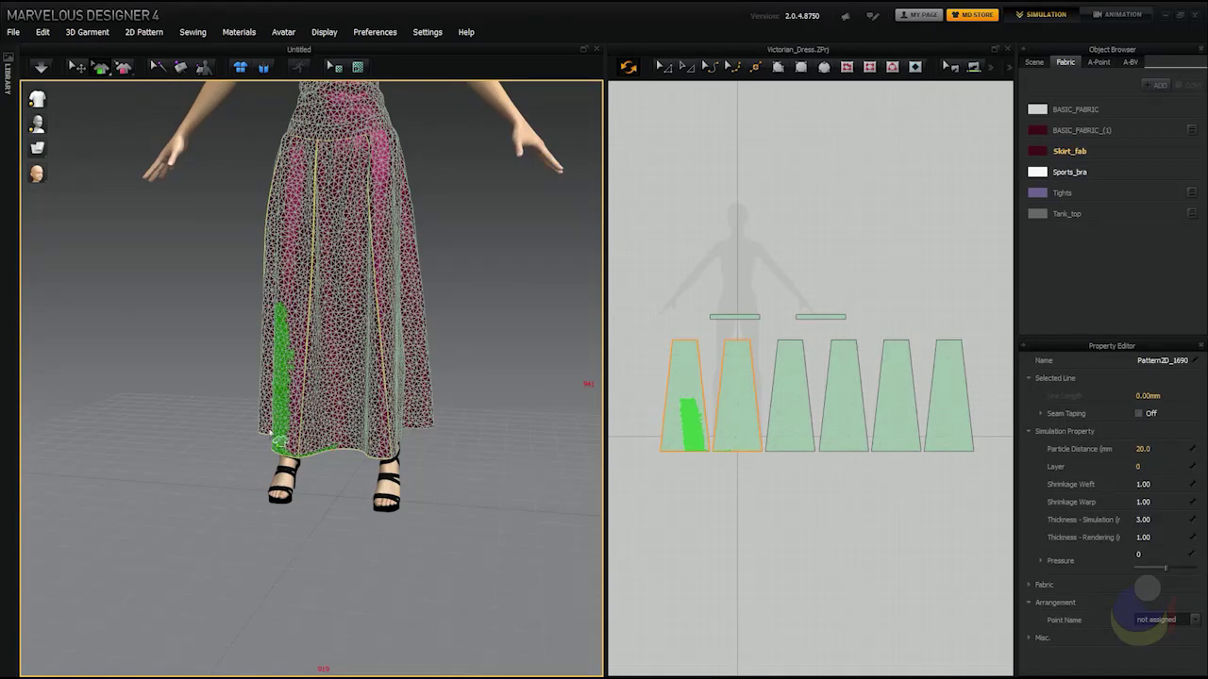
right_drag(255, 469, 424, 462)
click(461, 396)
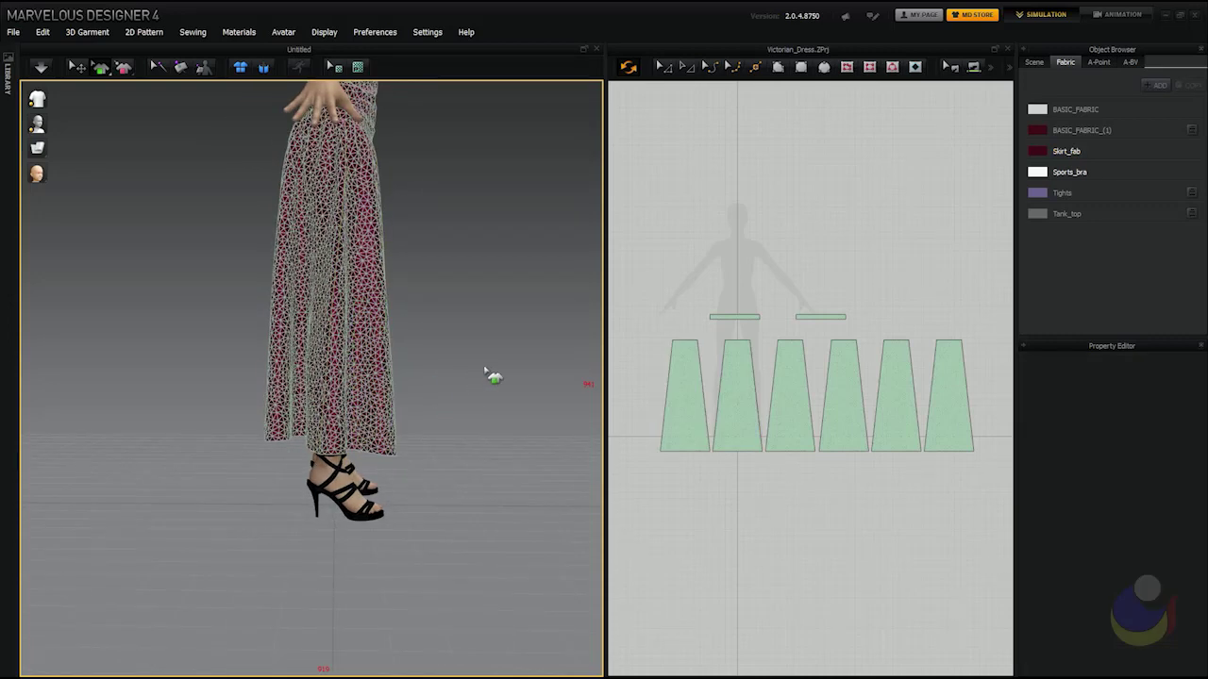
- Box-select the mesh near the hem of the third skirt panel in the row with Select Mesh (Box)
scroll(483, 326, down, 5)
middle_drag(474, 316, 463, 451)
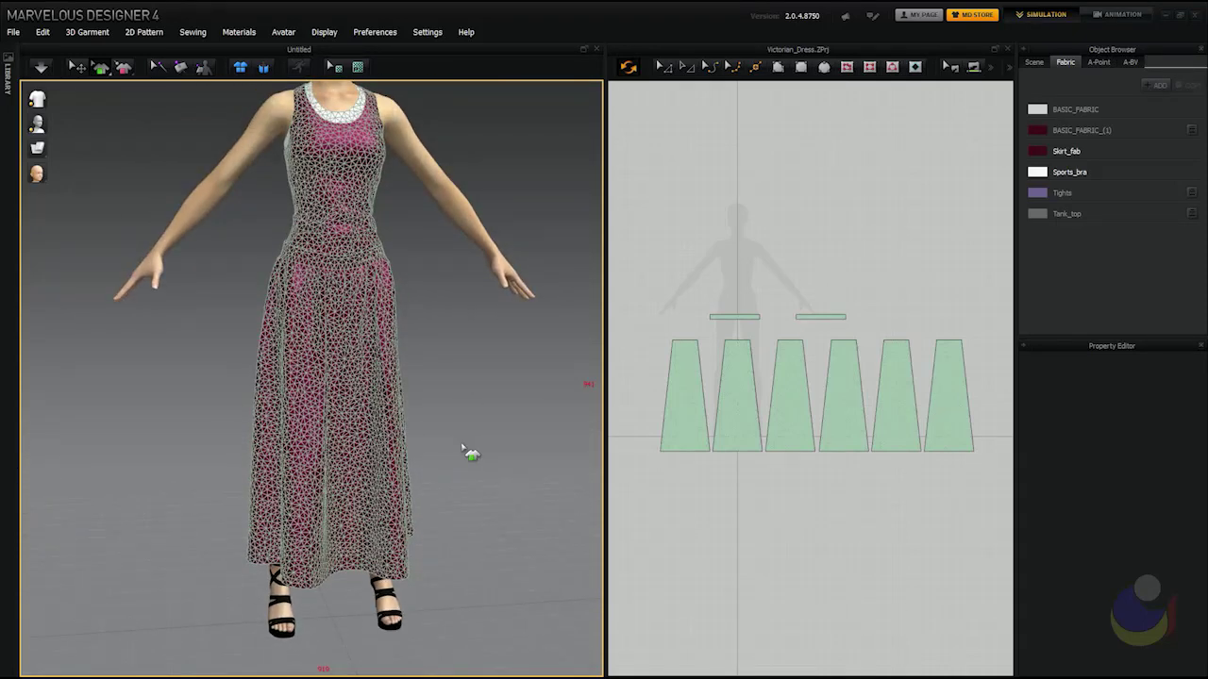
right_drag(466, 493, 411, 488)
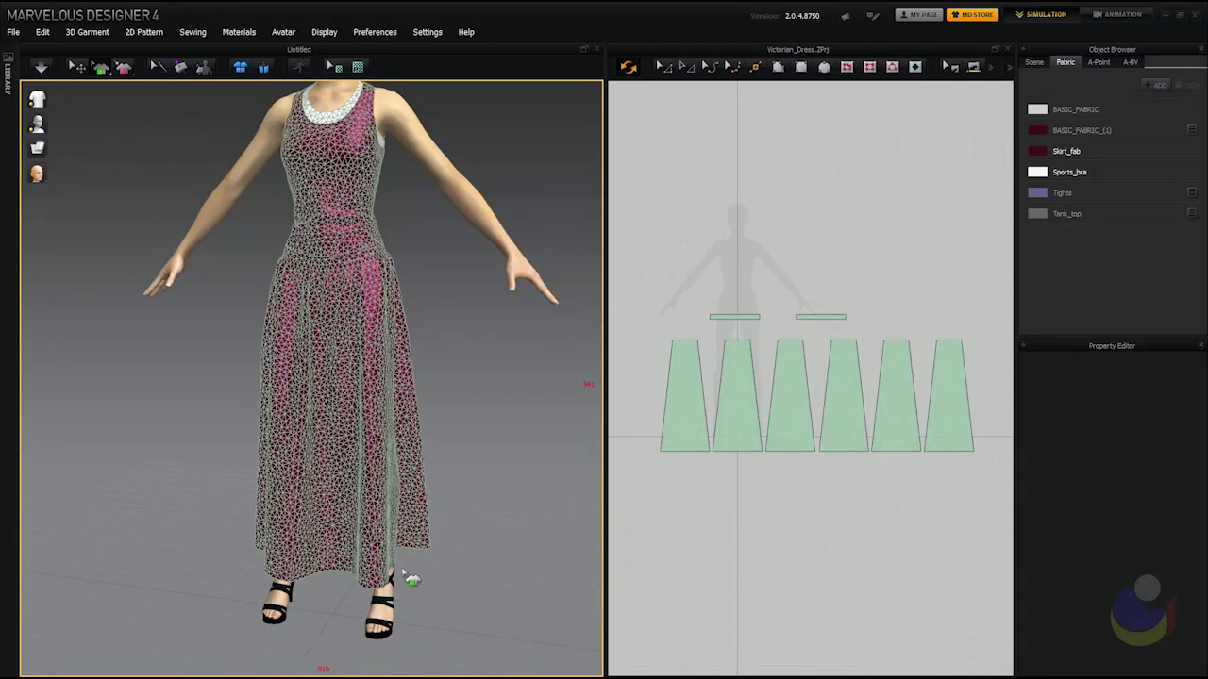
middle_drag(420, 583, 438, 475)
right_drag(431, 468, 395, 431)
scroll(447, 491, up, 2)
middle_drag(496, 522, 386, 447)
scroll(431, 453, up, 2)
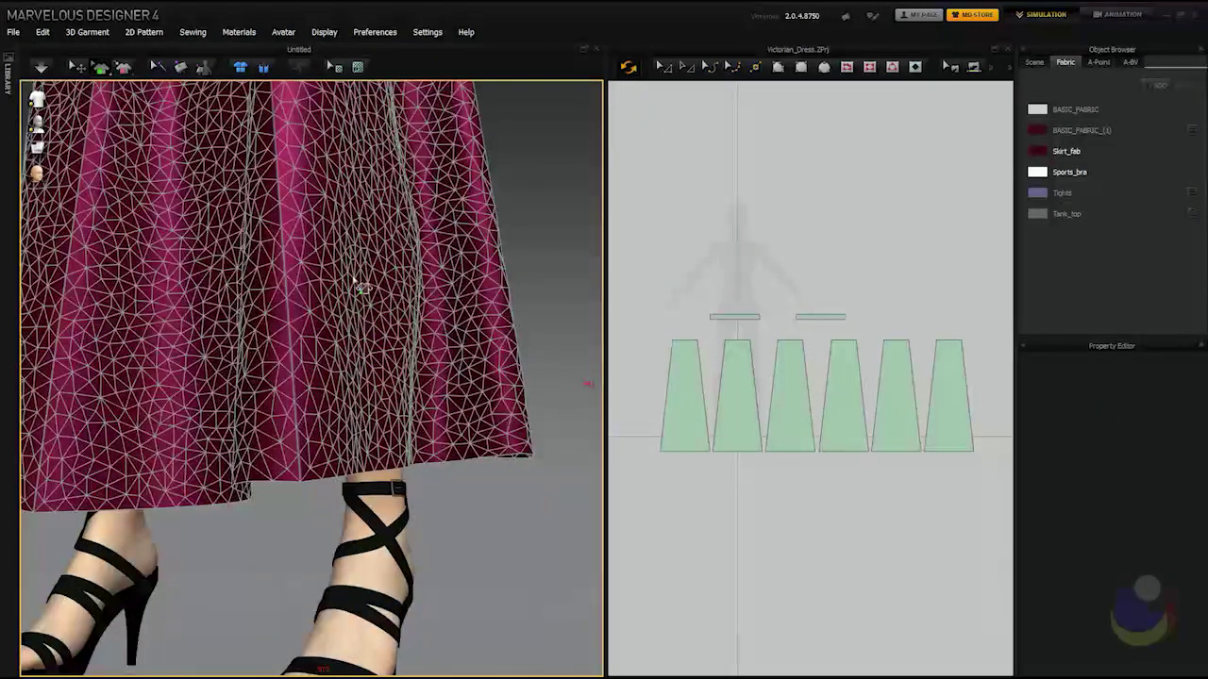
drag(351, 206, 454, 570)
scroll(423, 516, down, 5)
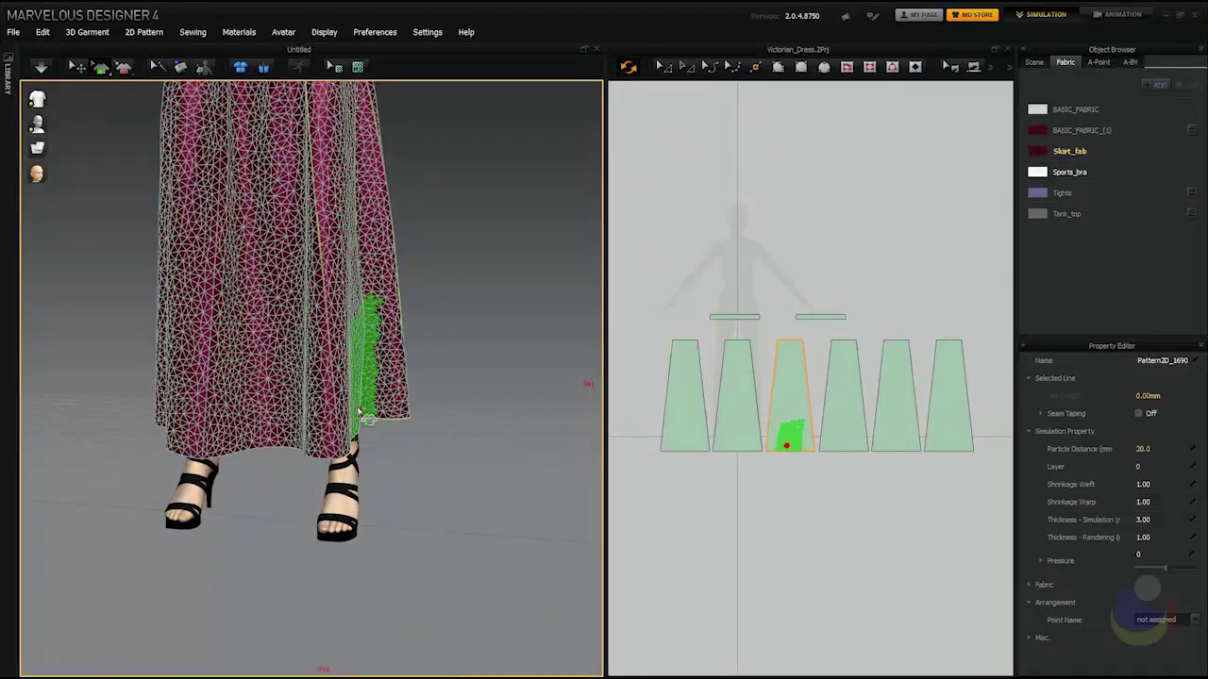
- Try to pull the selected hem mesh away from the skirt, restore it, and examine the selected area
drag(366, 417, 396, 409)
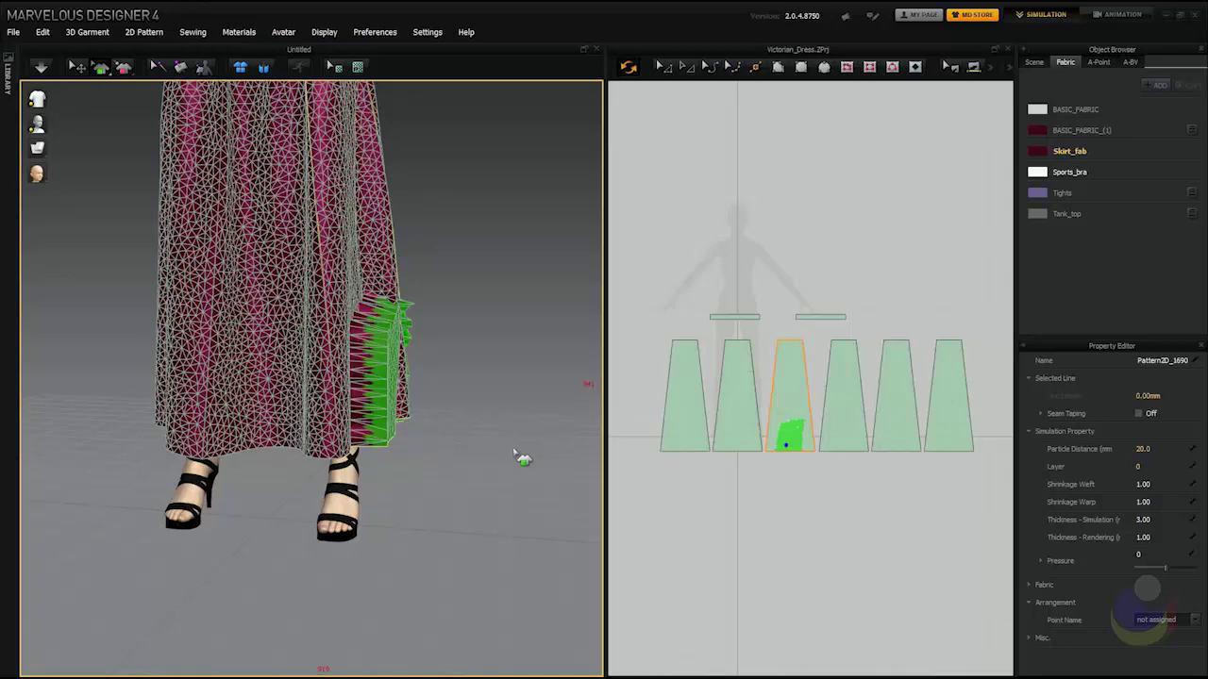
mouse_move(545, 469)
right_down()
mouse_move(440, 464)
mouse_move(530, 462)
right_up()
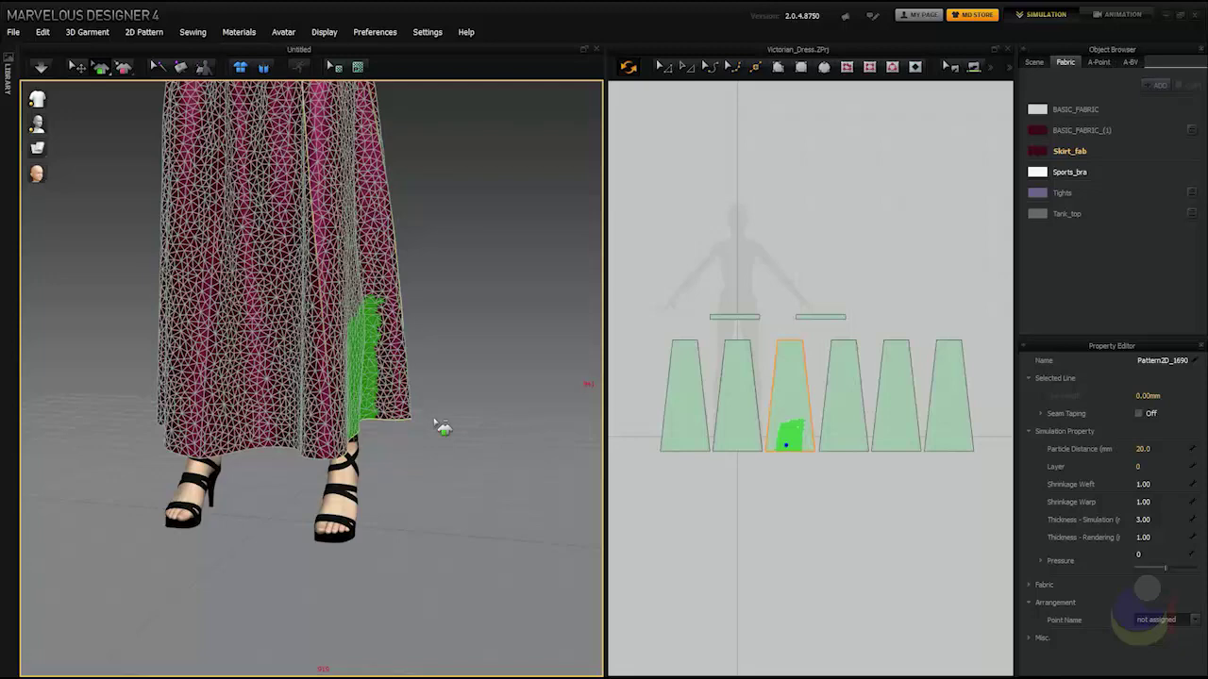
right_drag(413, 405, 370, 404)
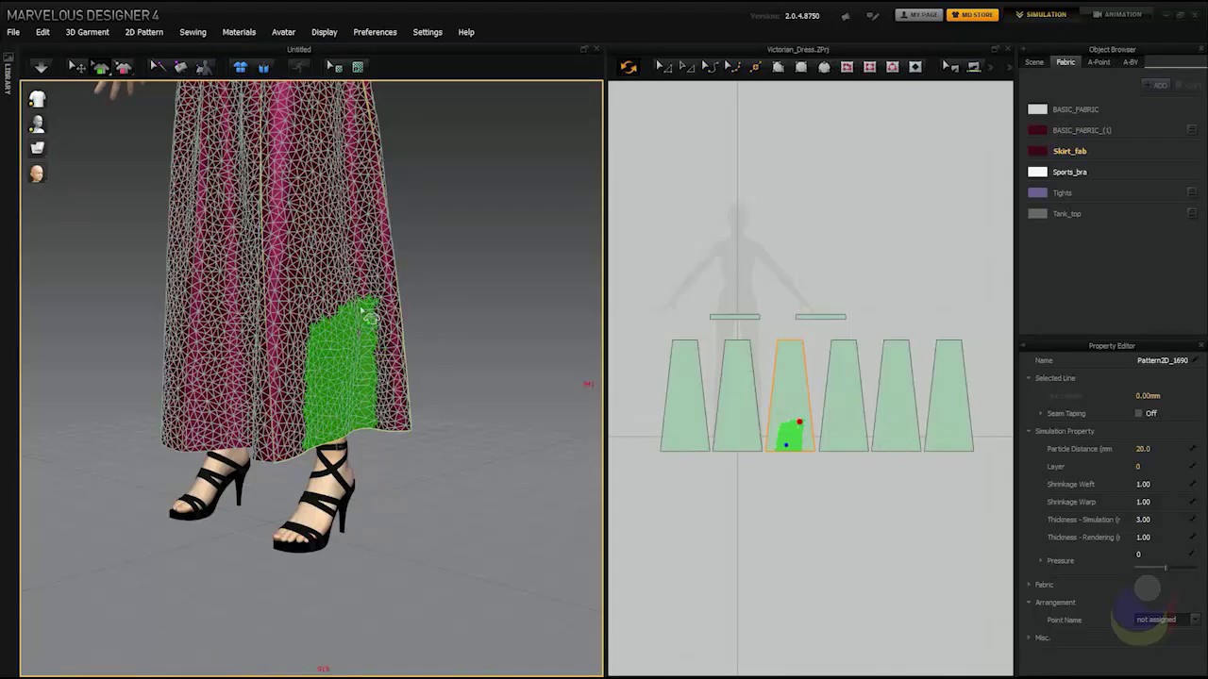
right_drag(349, 356, 445, 359)
scroll(404, 424, down, 2)
middle_drag(424, 215, 427, 333)
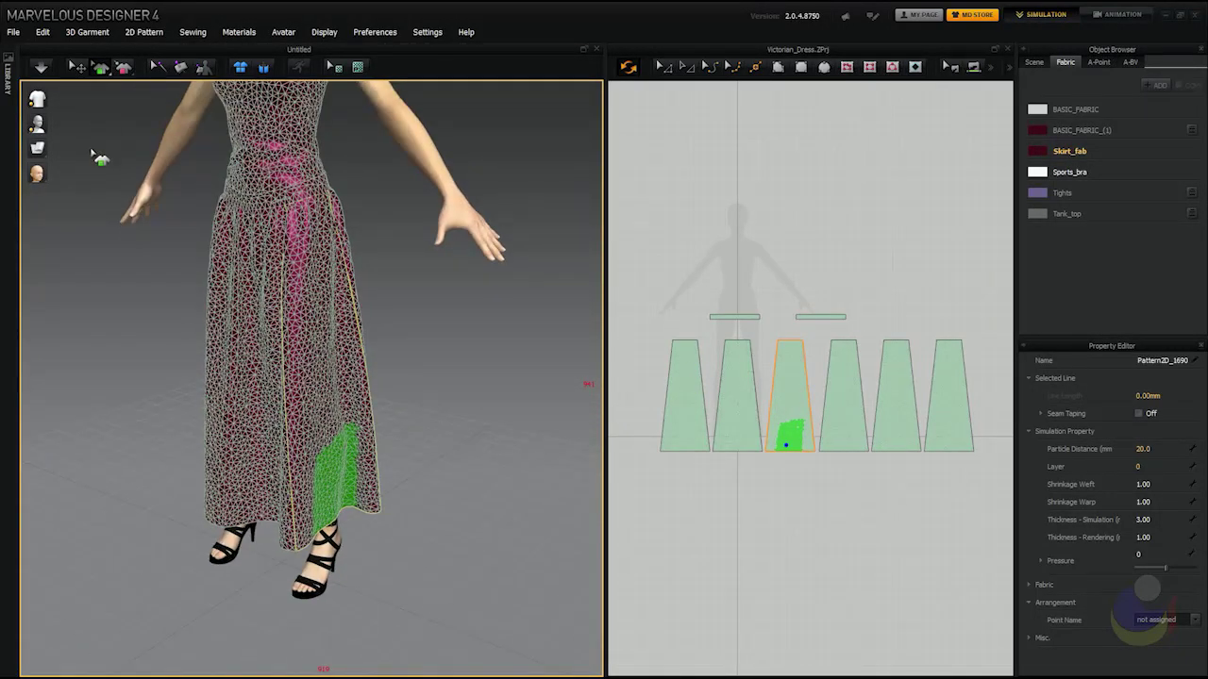
right_drag(99, 186, 134, 194)
- Switch briefly to the pink-shirt mesh tool, return to Select Mesh (Box), and clear the hem mesh selection
click(124, 68)
scroll(149, 396, down, 2)
right_drag(151, 397, 190, 385)
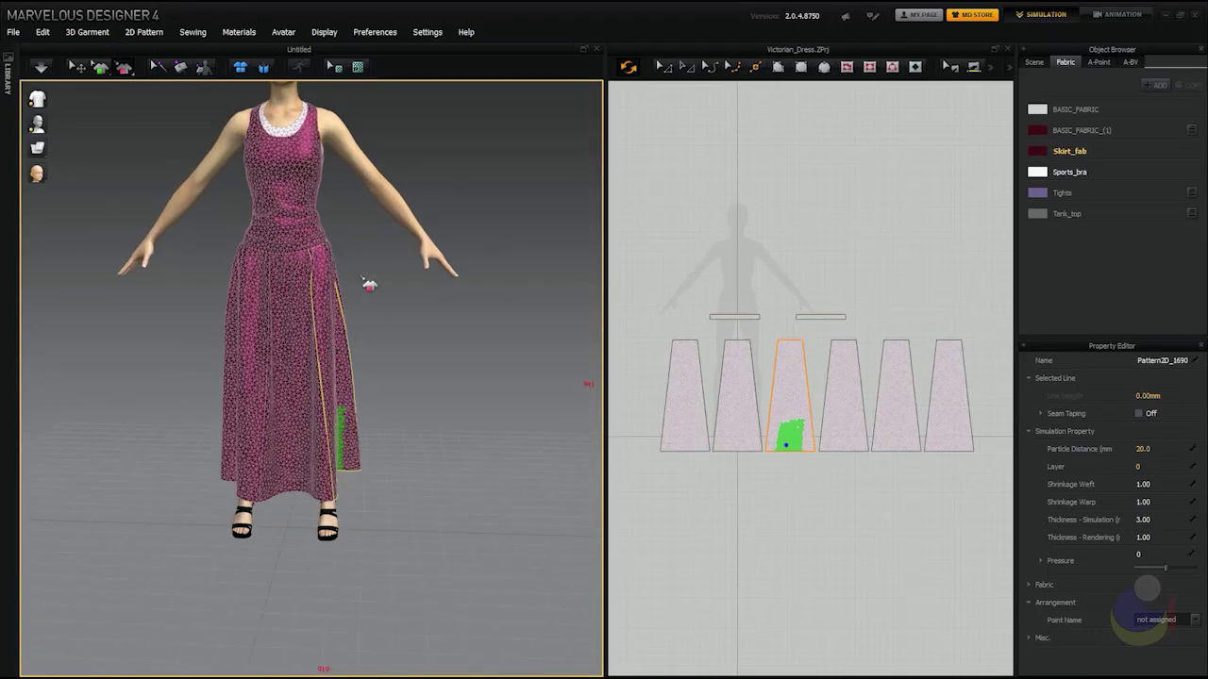
click(100, 68)
click(418, 346)
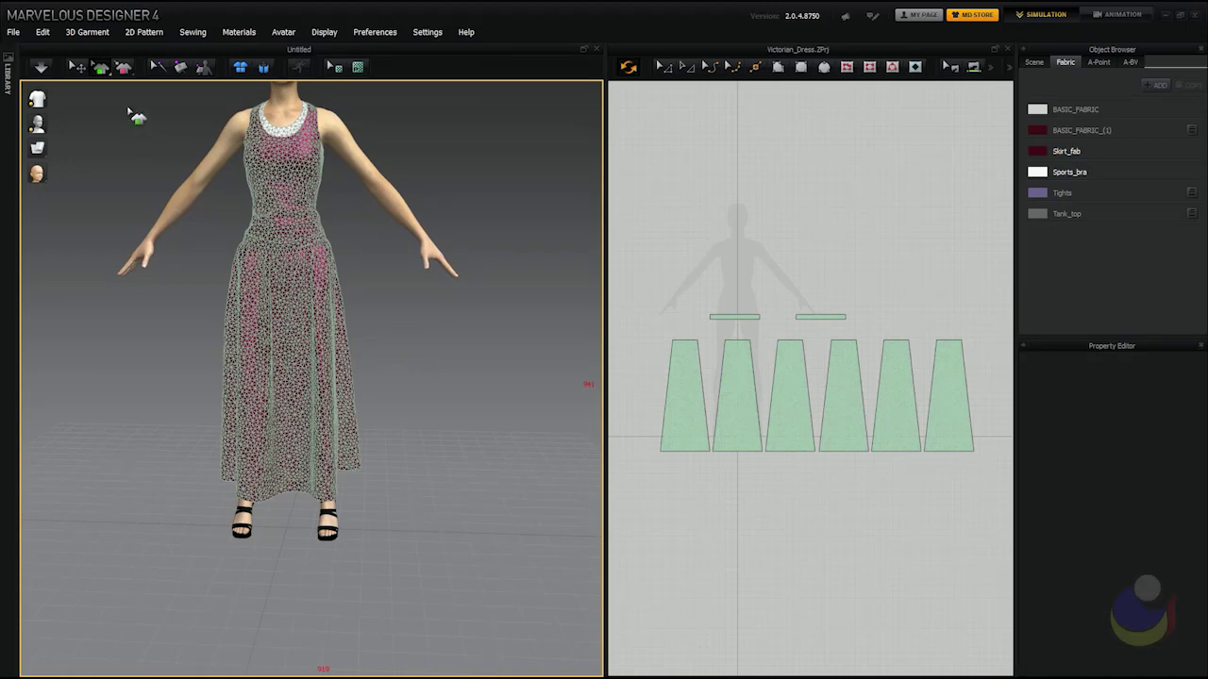
- Pin the mesh around the waist and upper skirt from several sides using Add Pin (Box)
click(98, 68)
middle_drag(430, 379, 446, 445)
scroll(415, 383, up, 1)
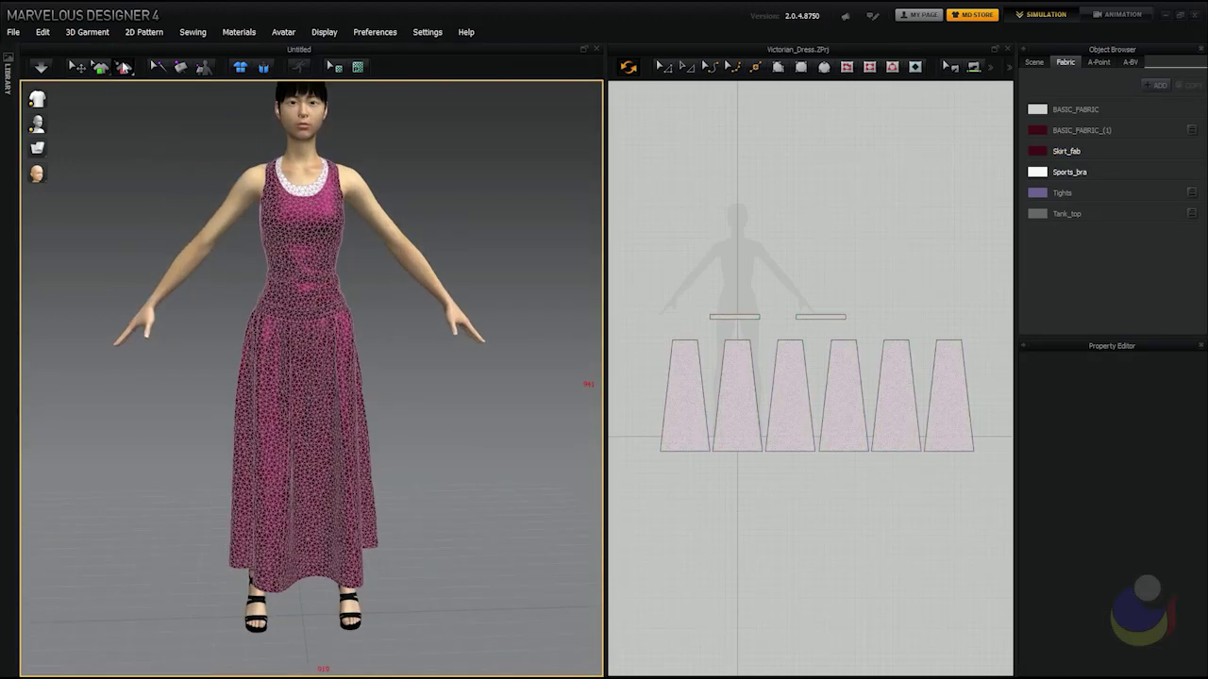
click(125, 72)
drag(217, 277, 402, 374)
right_drag(413, 359, 274, 352)
drag(237, 270, 394, 376)
right_drag(393, 377, 279, 348)
drag(238, 270, 387, 377)
right_drag(386, 378, 253, 366)
click(258, 282)
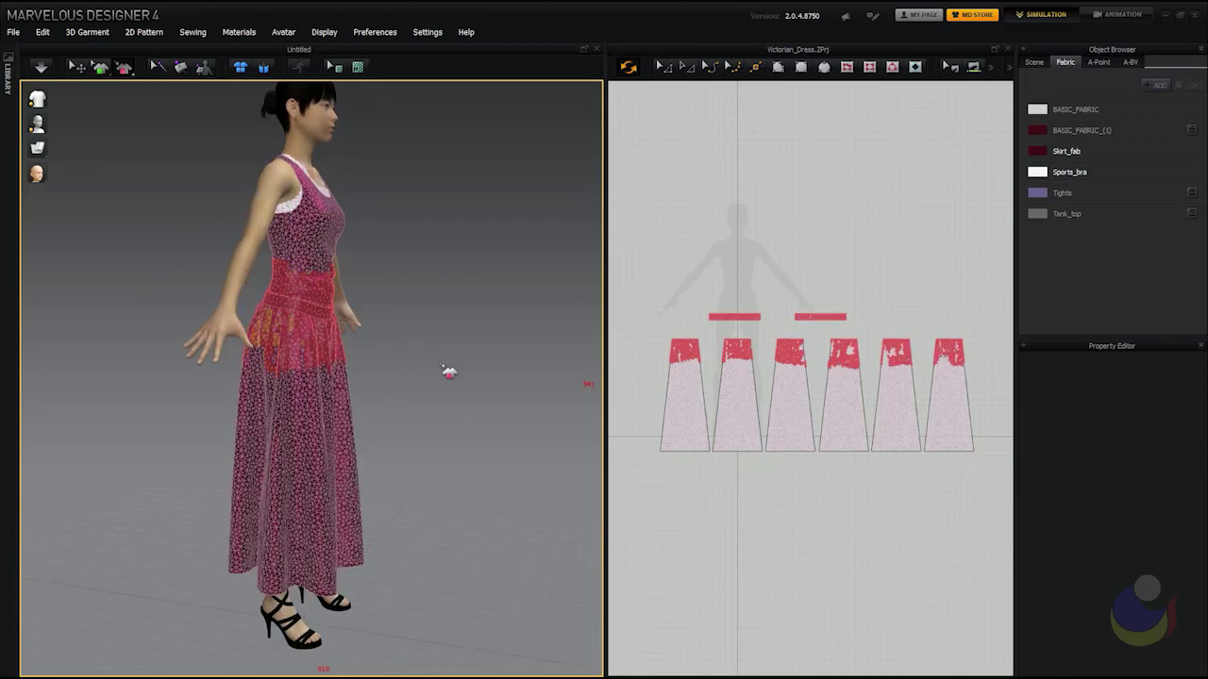
right_drag(449, 373, 345, 368)
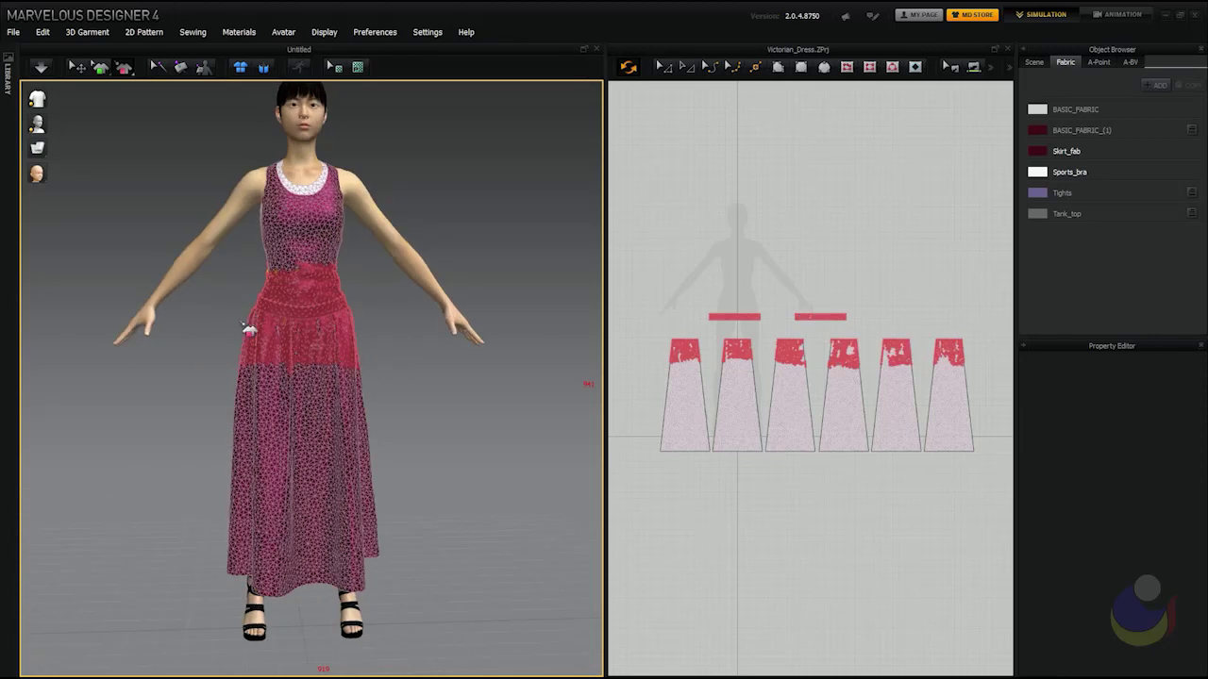
- Remove all pins from the garment
click(88, 31)
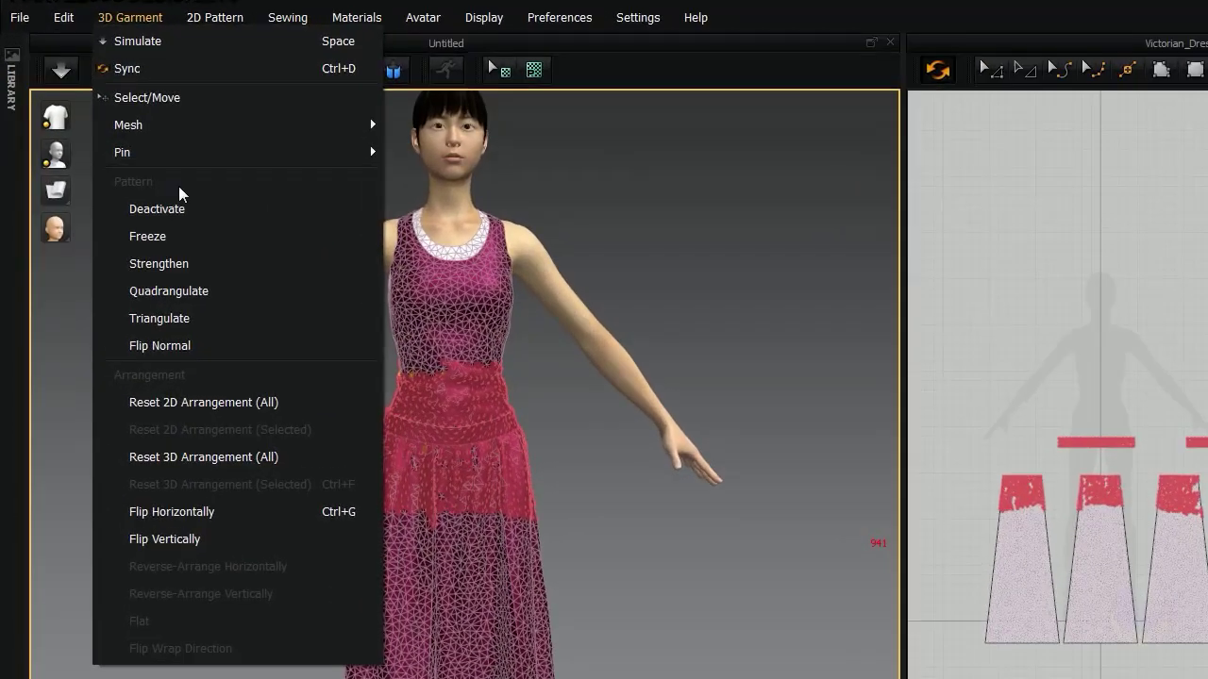
mouse_move(126, 126)
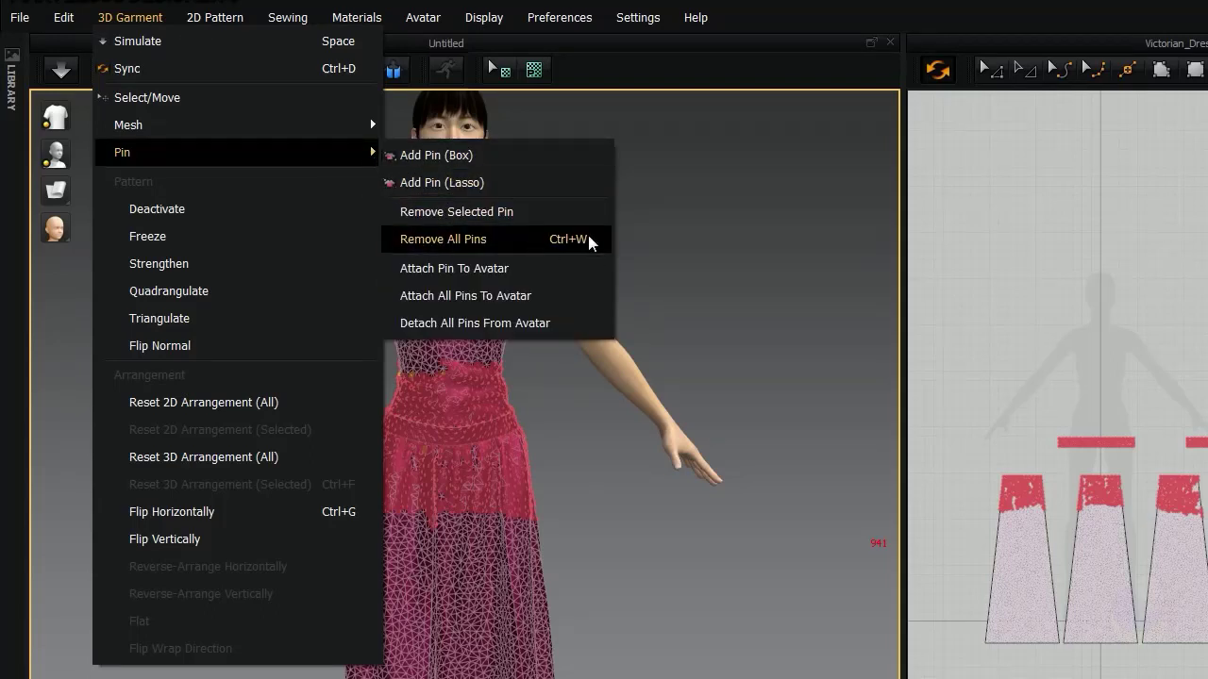
click(583, 241)
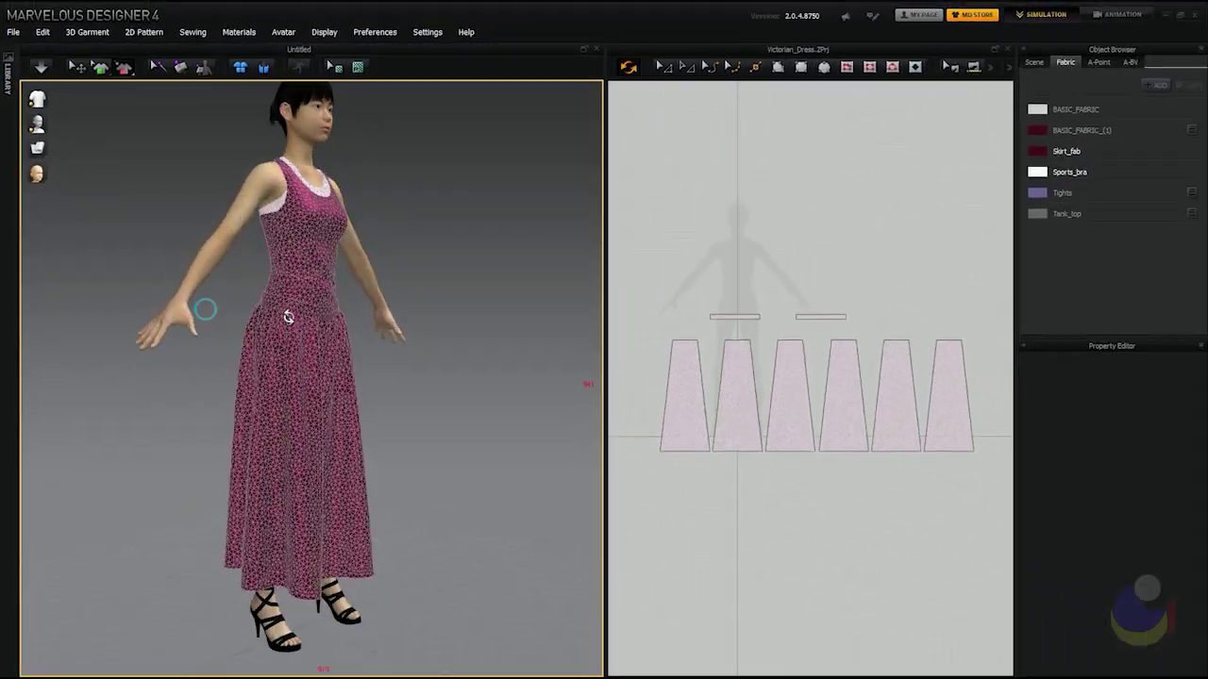
right_drag(287, 317, 240, 318)
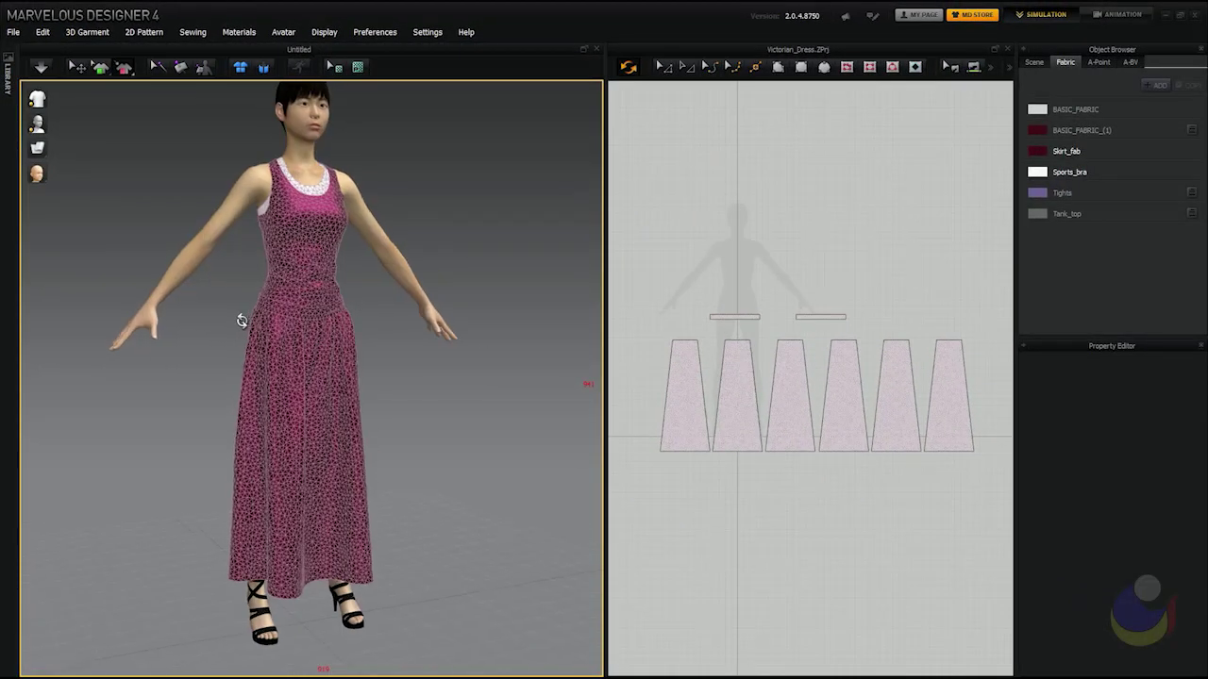
- Tack together two points near the front hem of the skirt, just beside the front seam
click(181, 69)
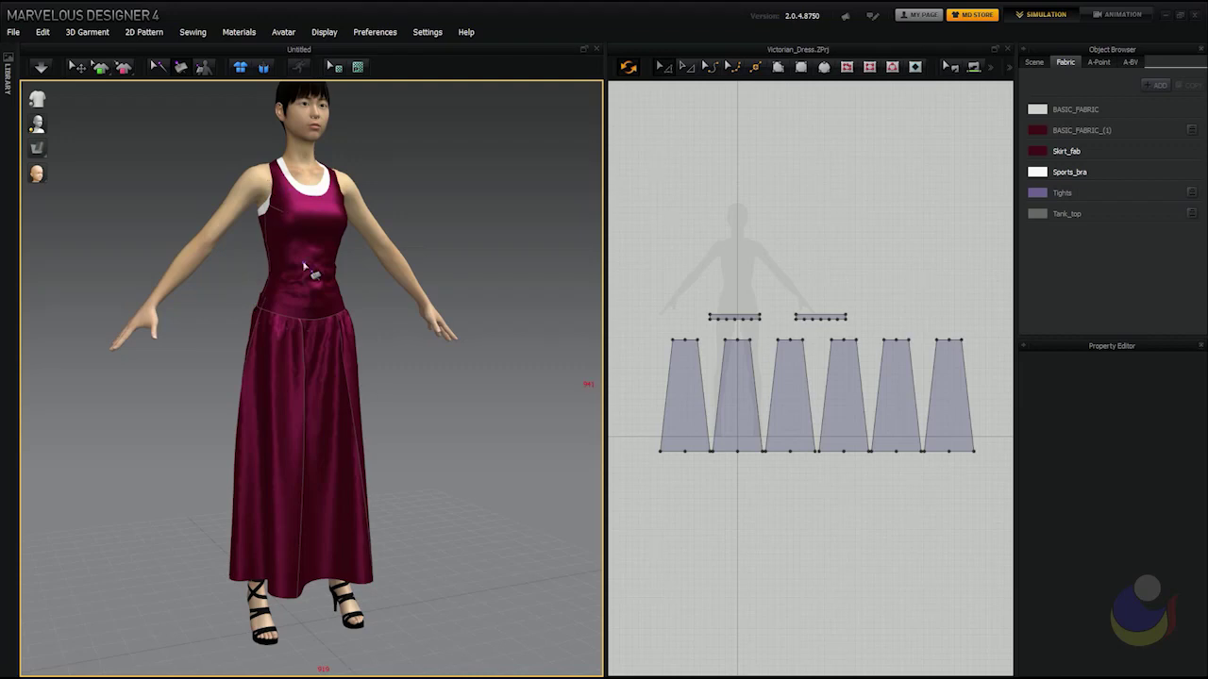
right_drag(216, 592, 275, 599)
scroll(315, 610, up, 4)
middle_drag(474, 598, 500, 235)
scroll(266, 411, up, 2)
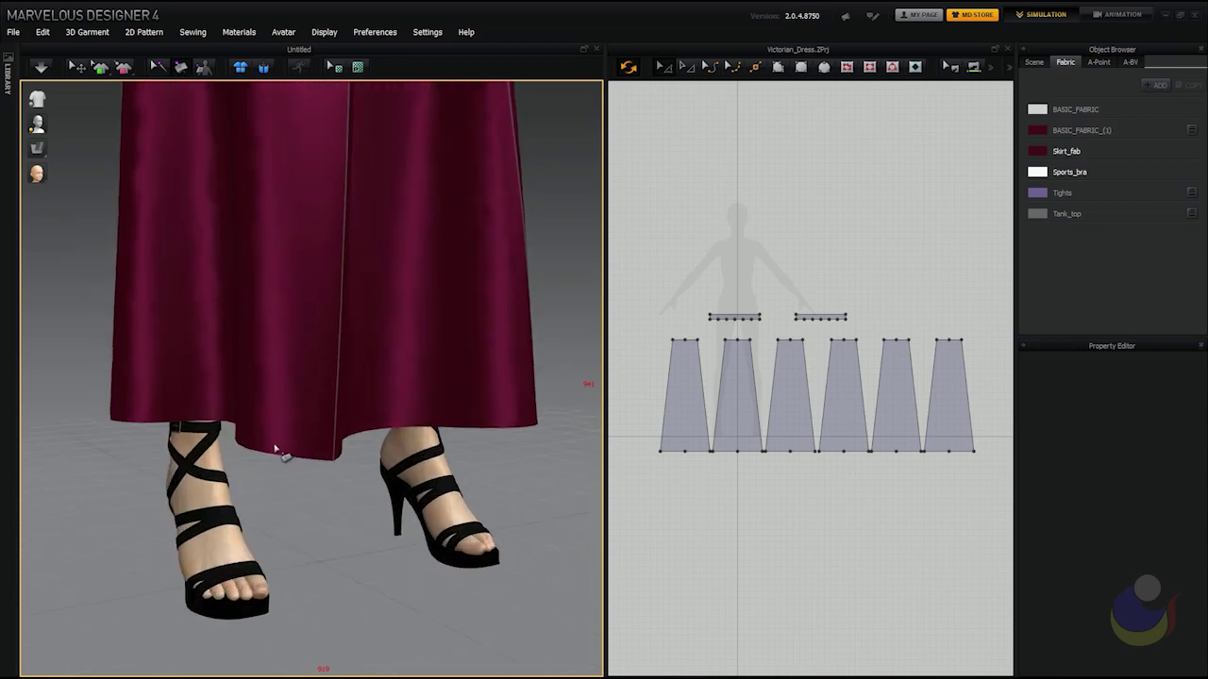
click(264, 432)
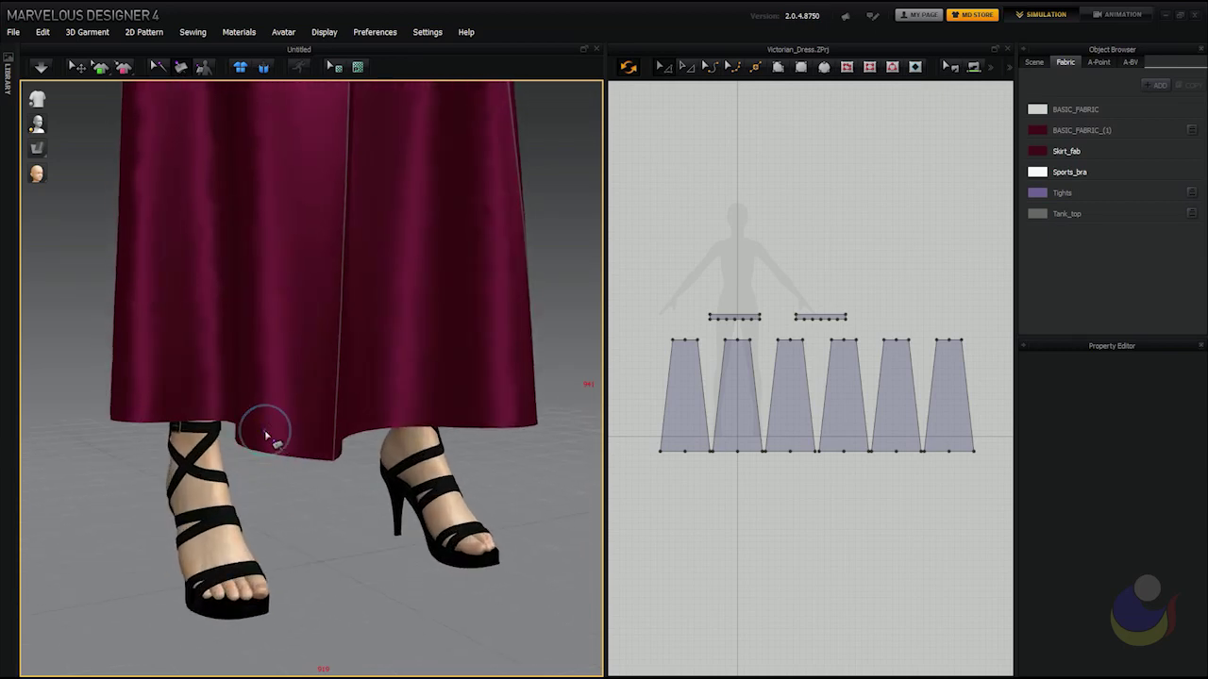
click(314, 437)
right_drag(308, 505, 289, 485)
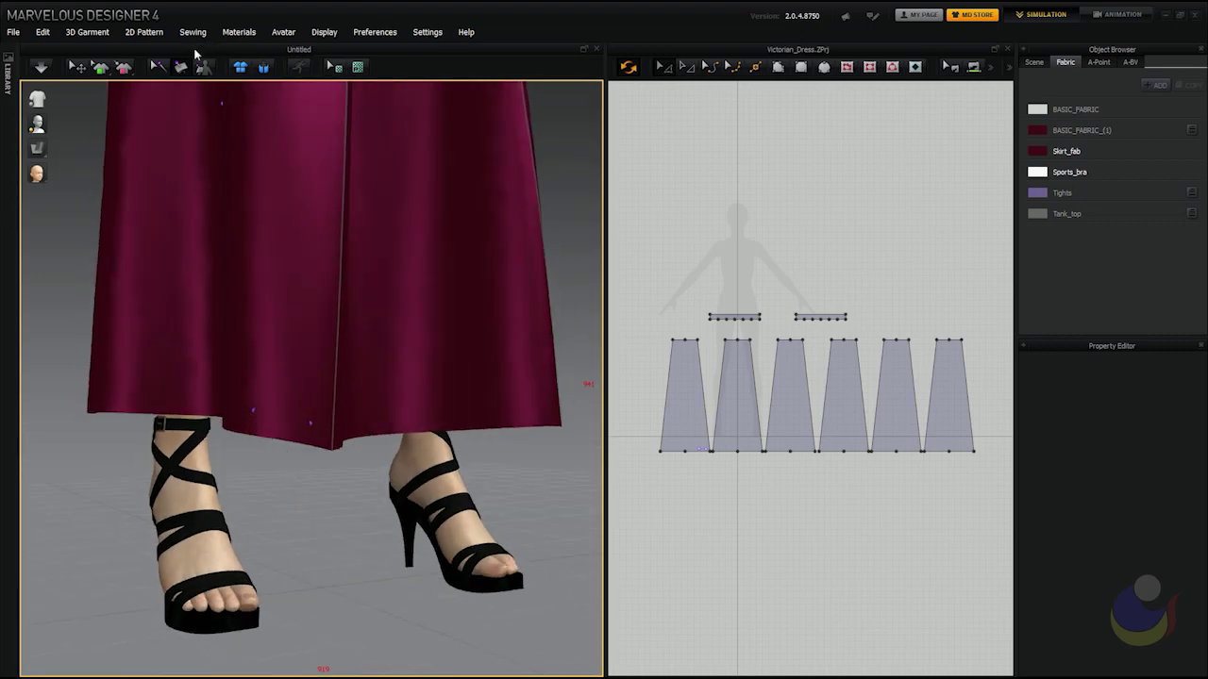
- Bring up the hem tack for editing and briefly simulate to gather the fabric between its two points
click(158, 68)
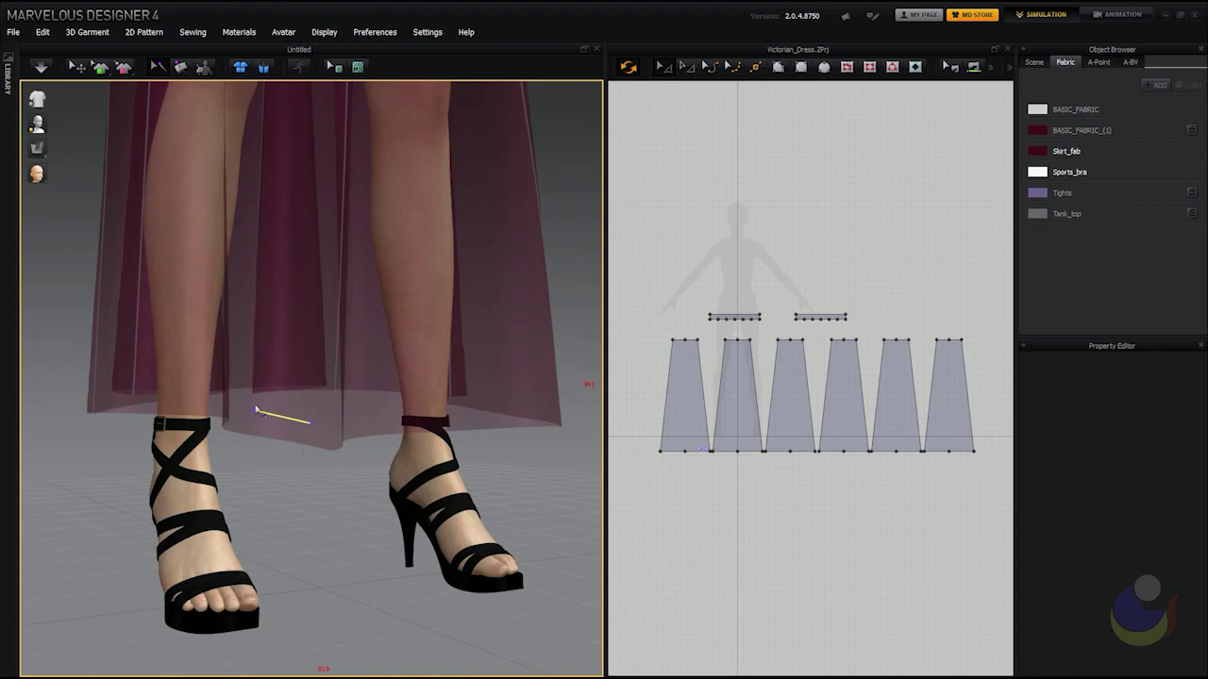
key(space)
key(space)
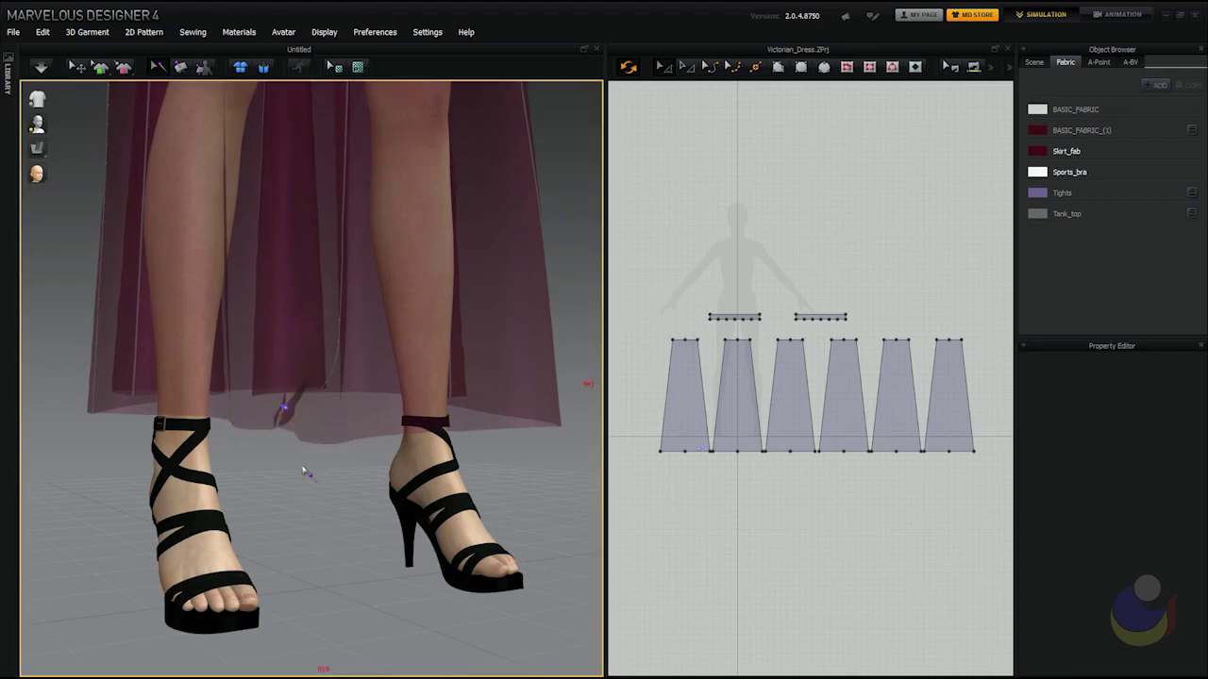
right_drag(279, 434, 308, 464)
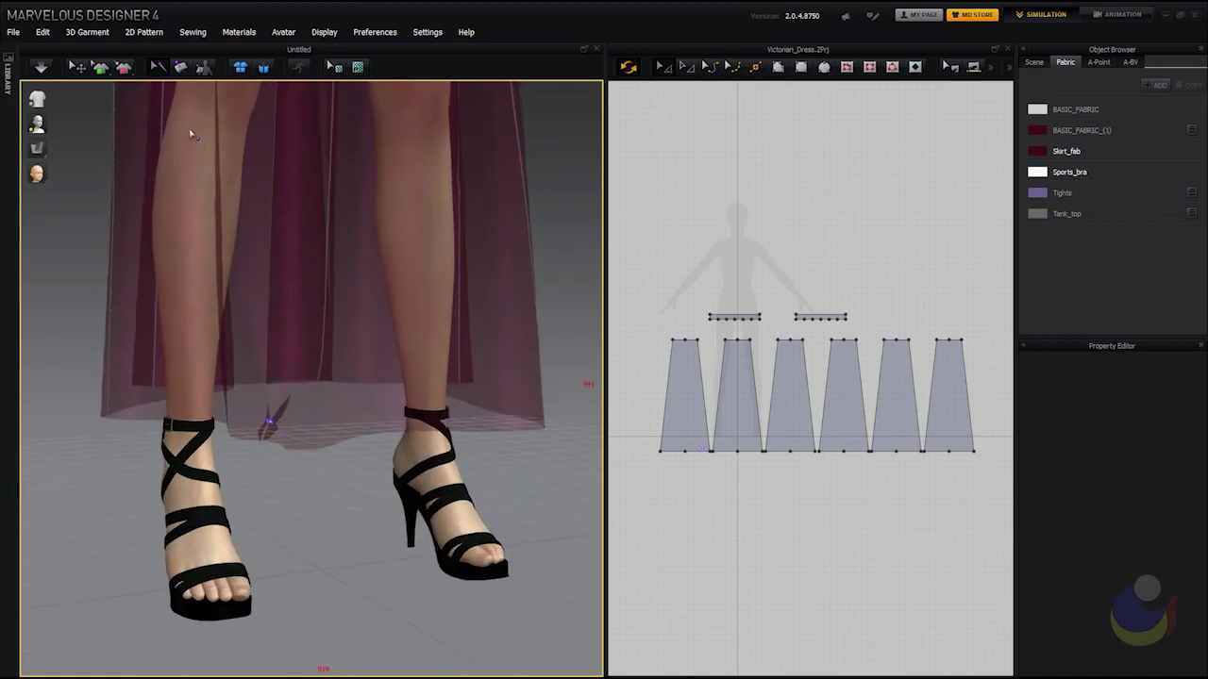
- Delete the tack at the front hem and run the simulation briefly to release the gathered fabric
click(160, 70)
click(271, 424)
key(Delete)
key(space)
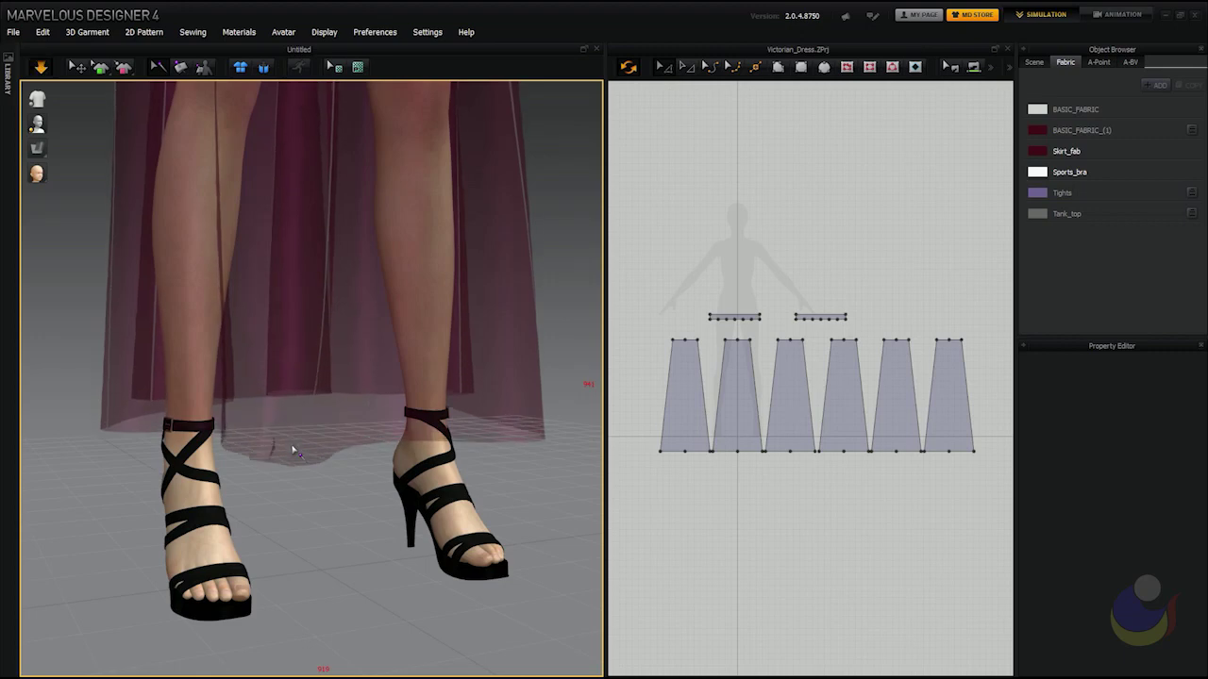
key(space)
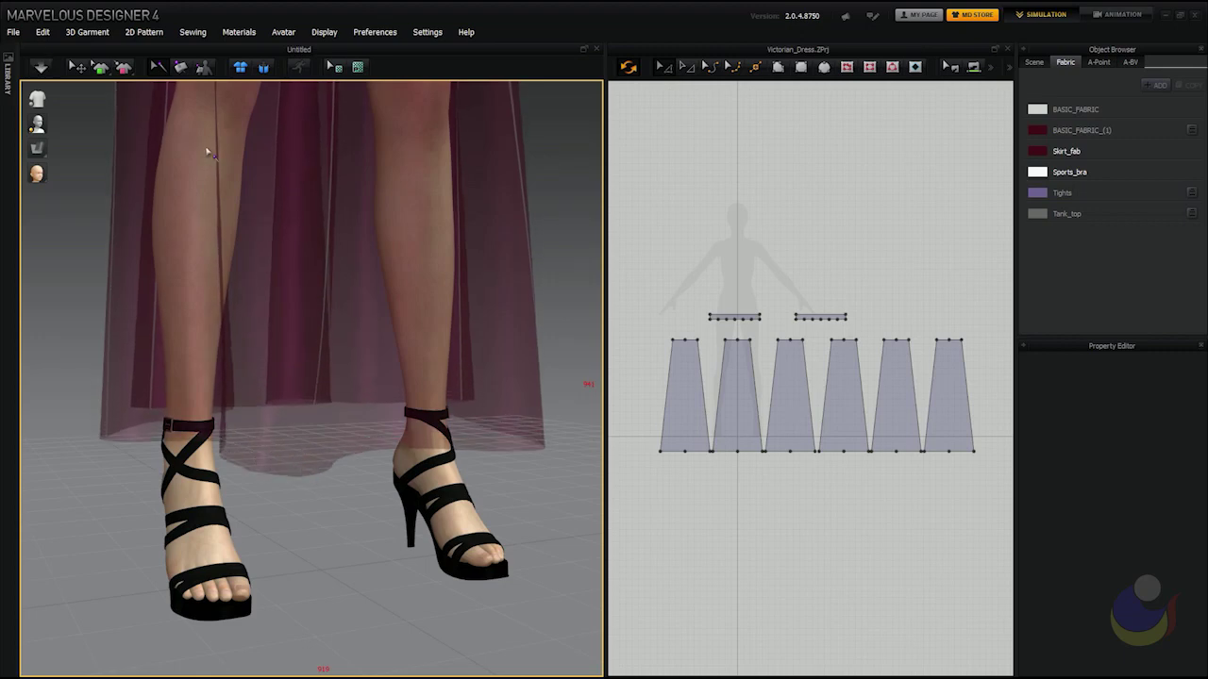
click(204, 68)
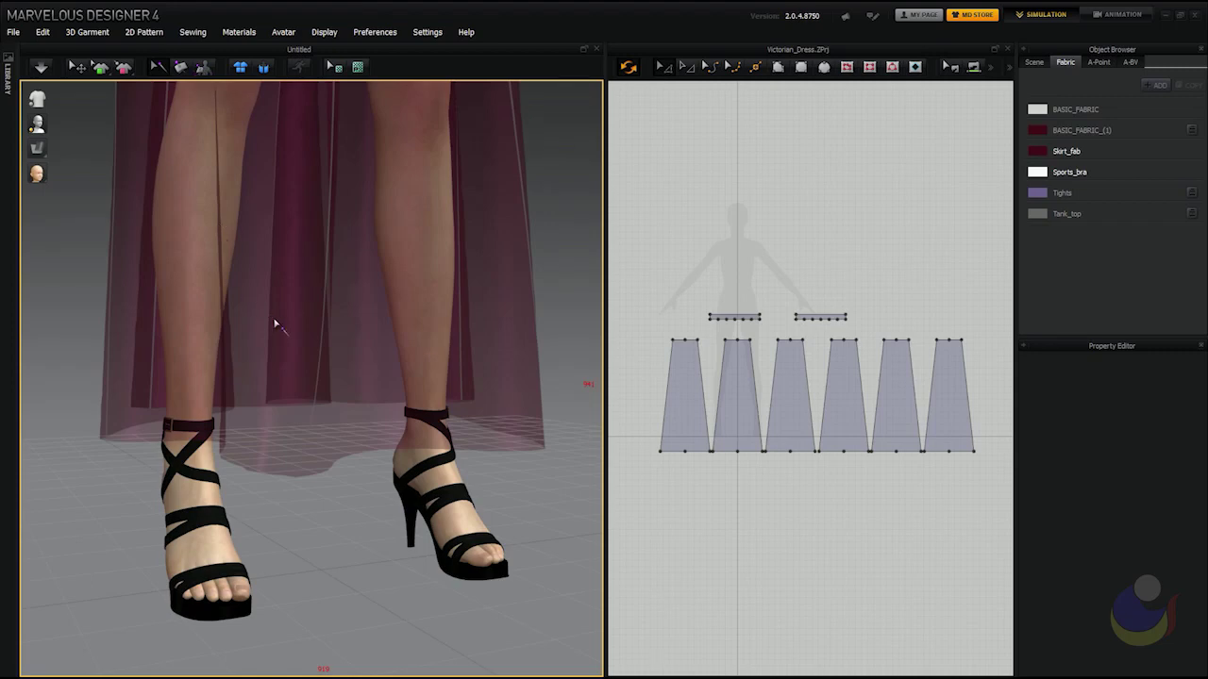
click(204, 68)
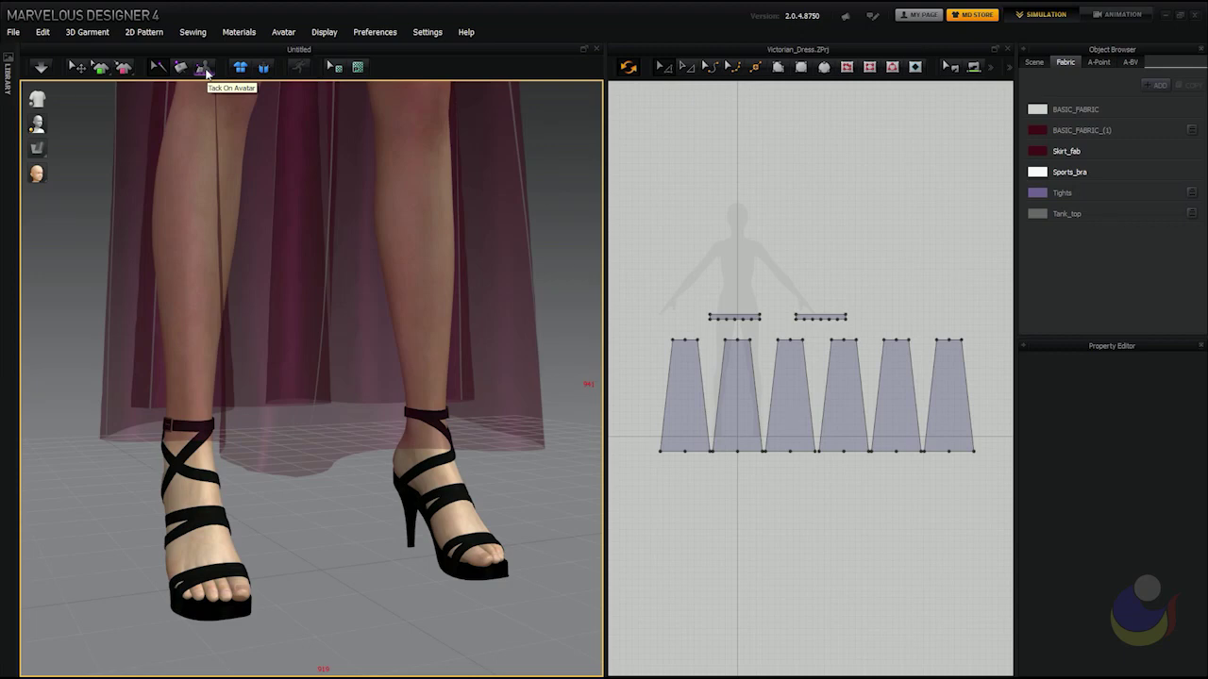
click(204, 67)
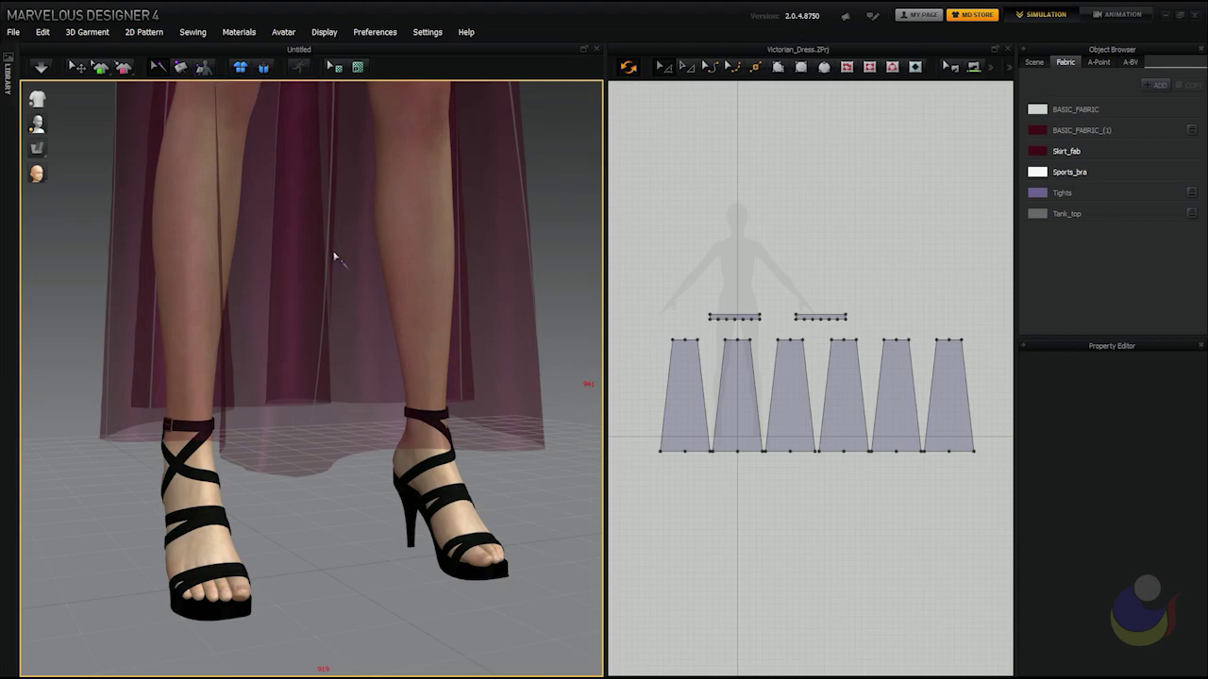